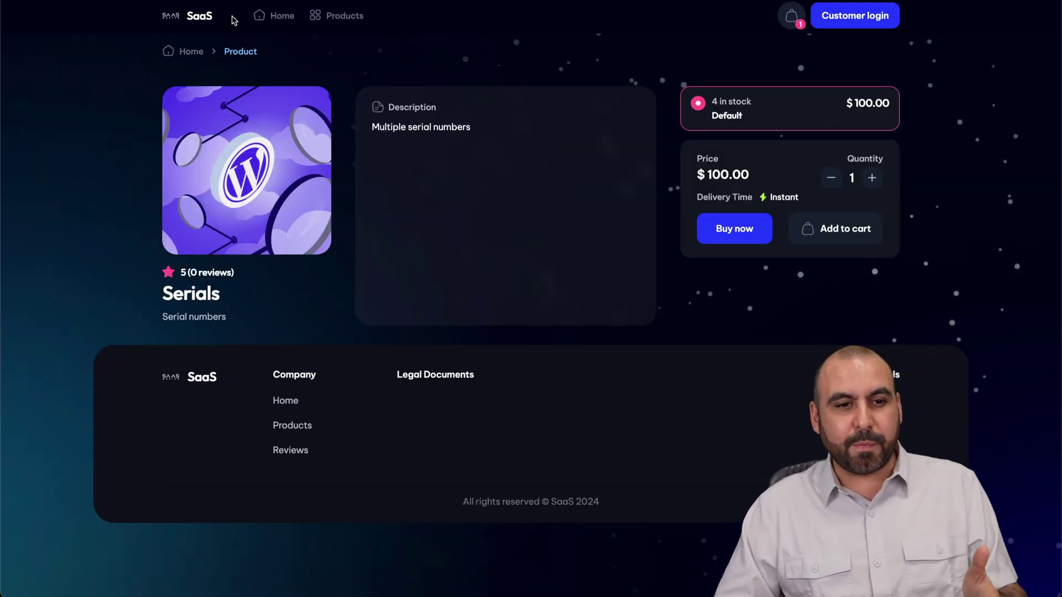
# Return to the 'Welcome to my store' storefront home page using the SaaS header logo
pyautogui.click(198, 14)
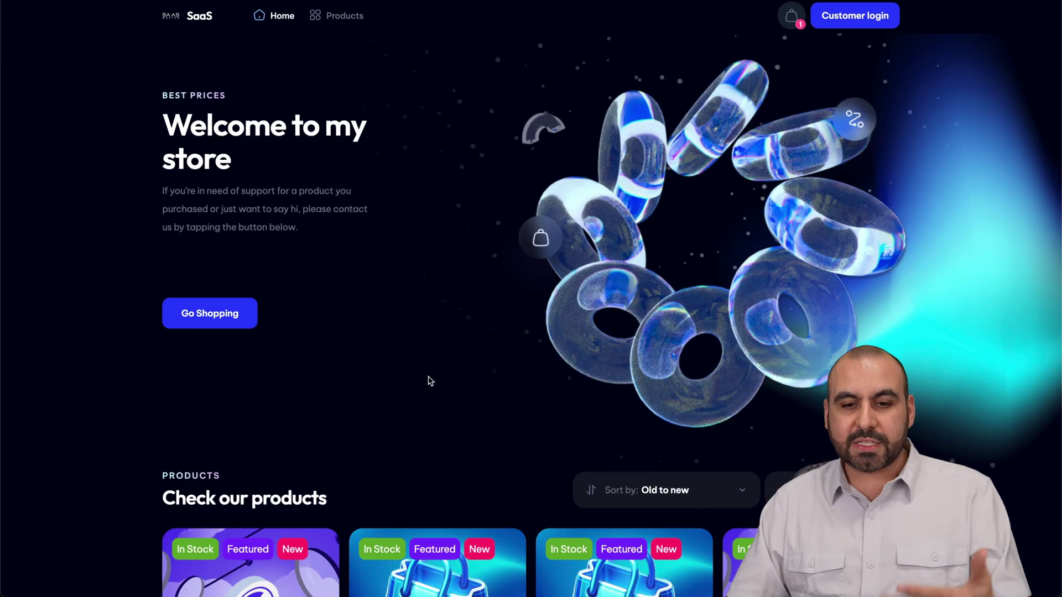
# Scroll down to the product grid and open the Serials product page
pyautogui.scroll(-6, 429, 381)
pyautogui.scroll(-2, 429, 381)
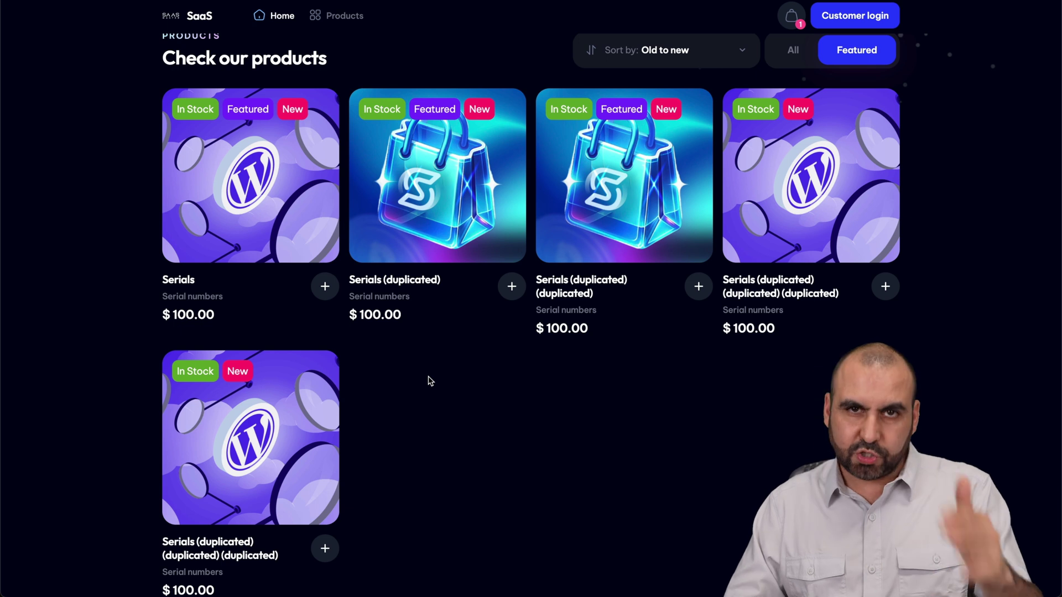
pyautogui.click(254, 162)
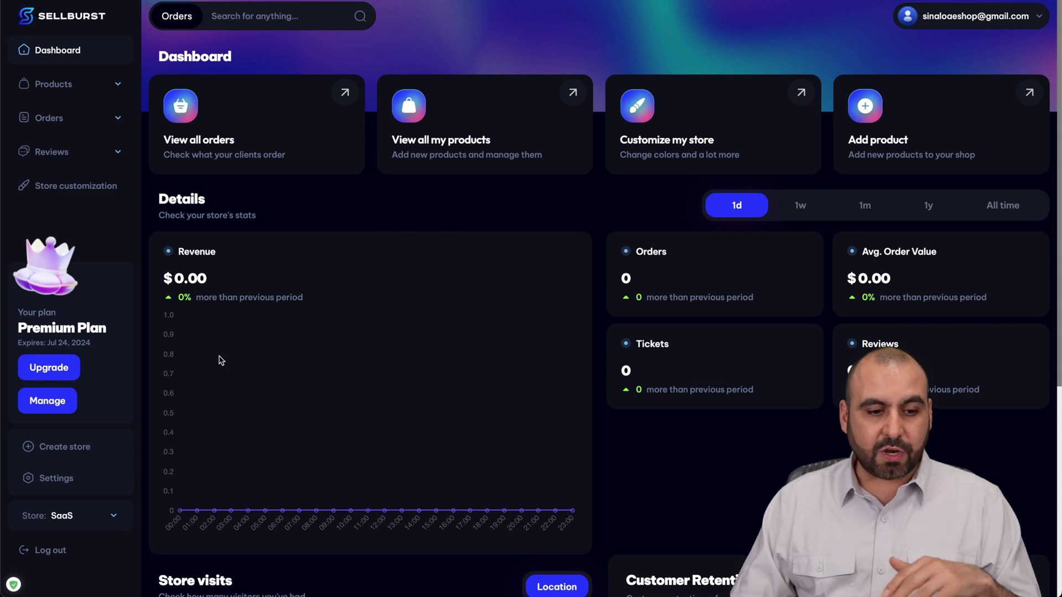
# Review the store's Branding settings, then view the Payments gateway list
pyautogui.click(64, 477)
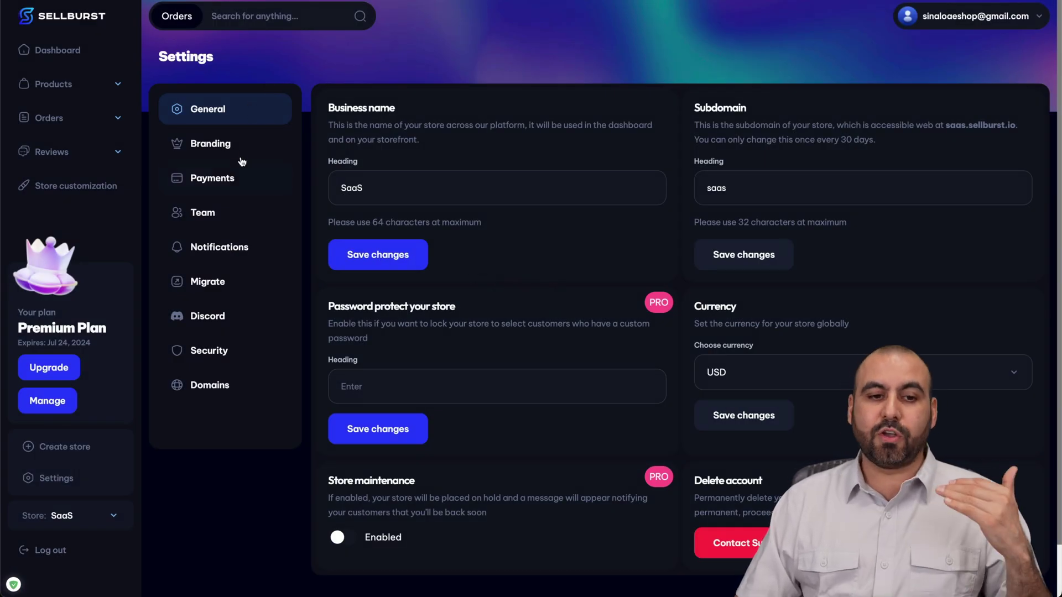
pyautogui.click(271, 146)
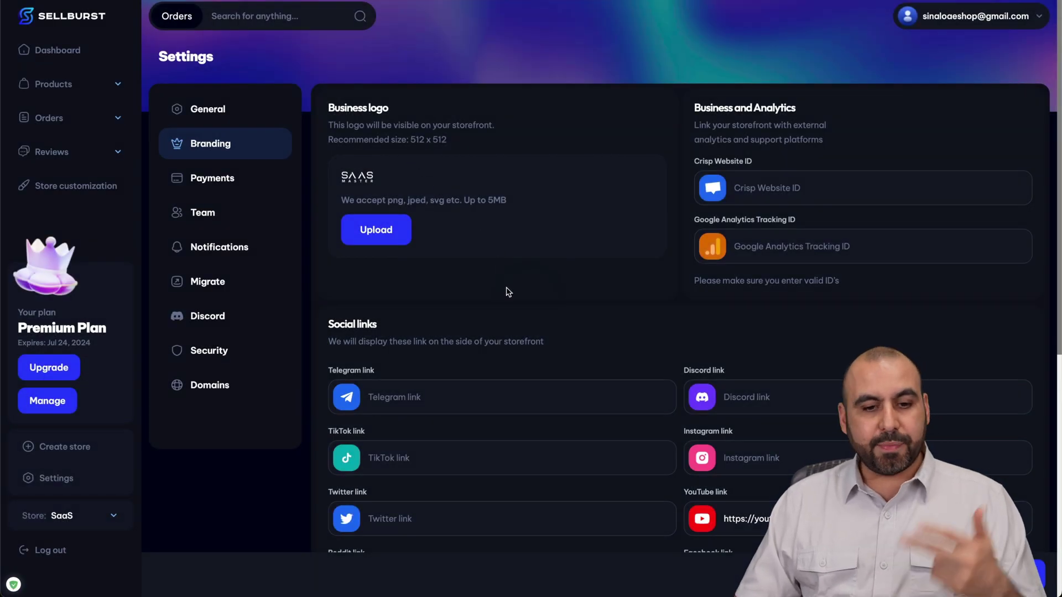
pyautogui.scroll(-4, 507, 292)
pyautogui.scroll(-3, 507, 292)
pyautogui.scroll(6, 455, 398)
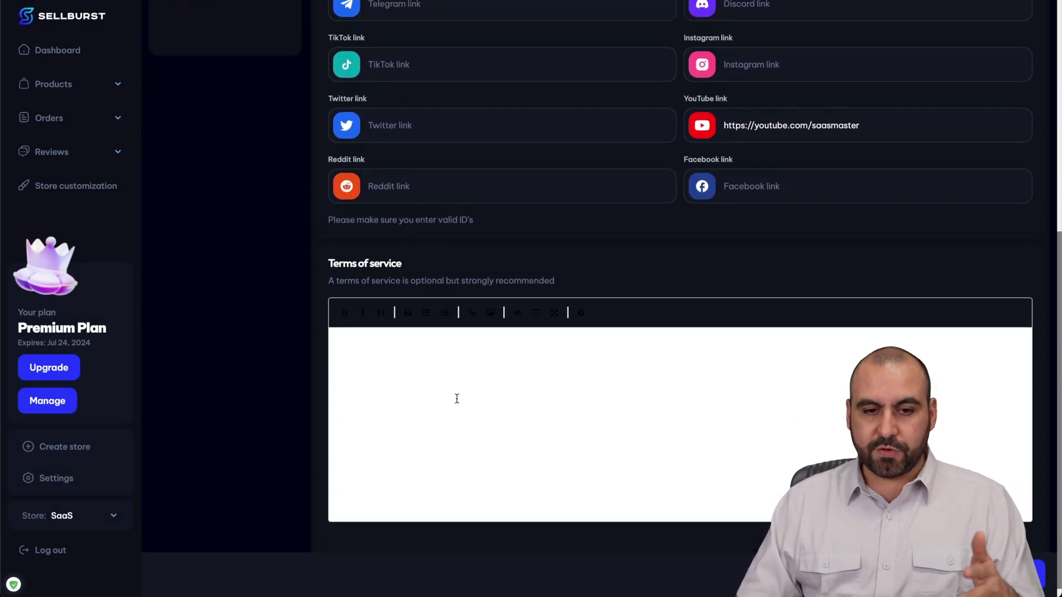
pyautogui.scroll(2, 457, 398)
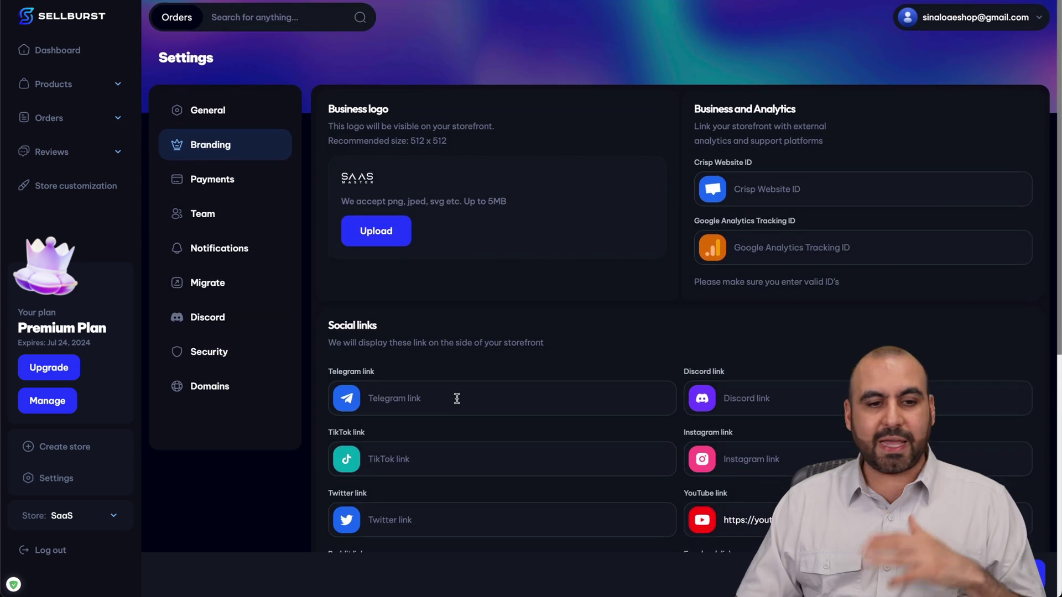
pyautogui.click(231, 184)
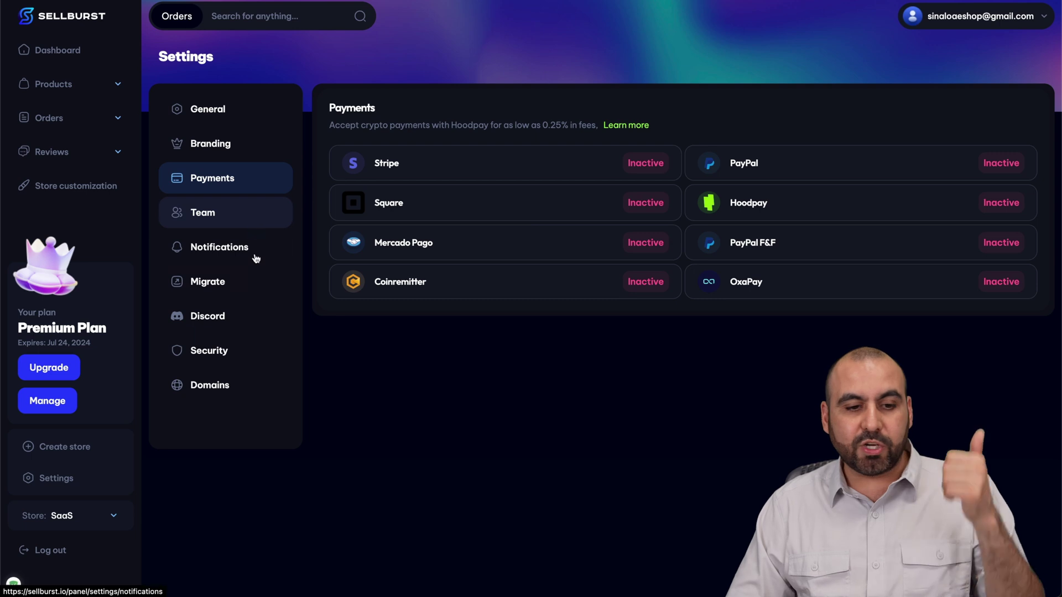
# Show the Migrate settings with the Sellix Import form
pyautogui.click(270, 286)
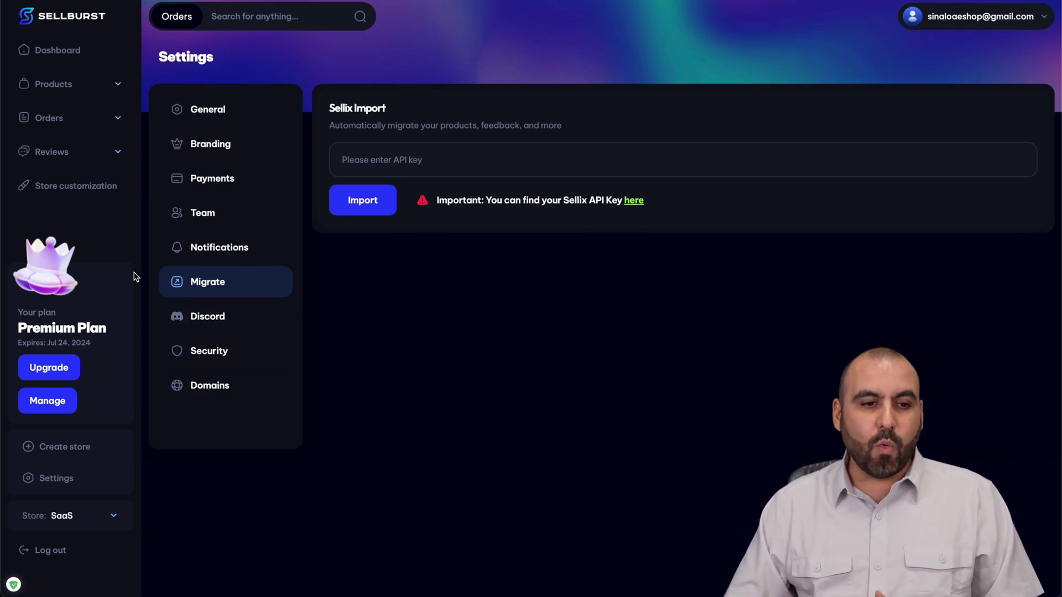
# Browse the Store customization colours and Storefront text, checking the storefront tab
pyautogui.click(65, 184)
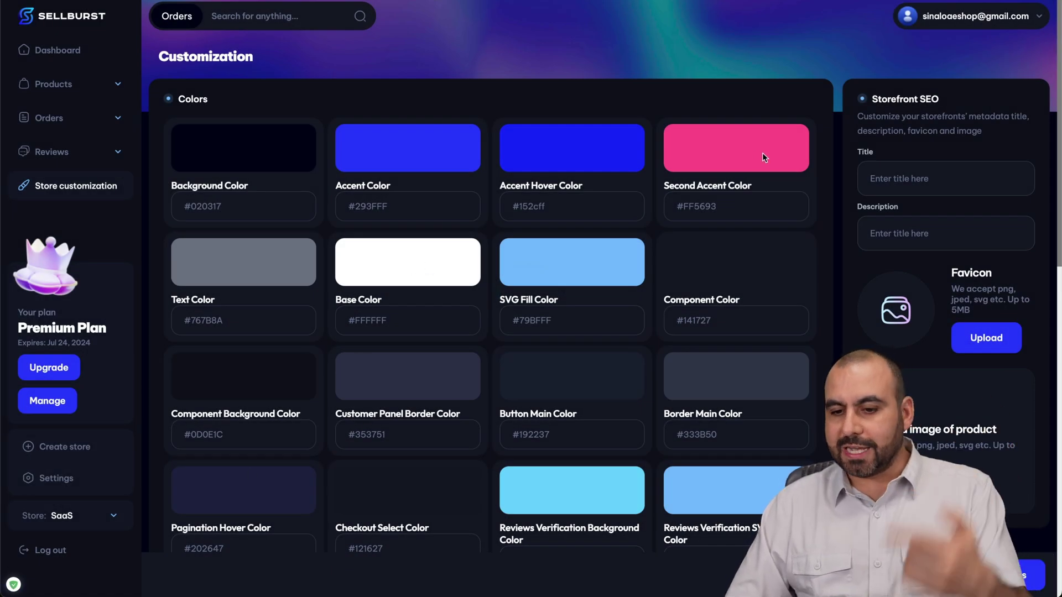
pyautogui.scroll(-5, 763, 157)
pyautogui.scroll(-7, 763, 157)
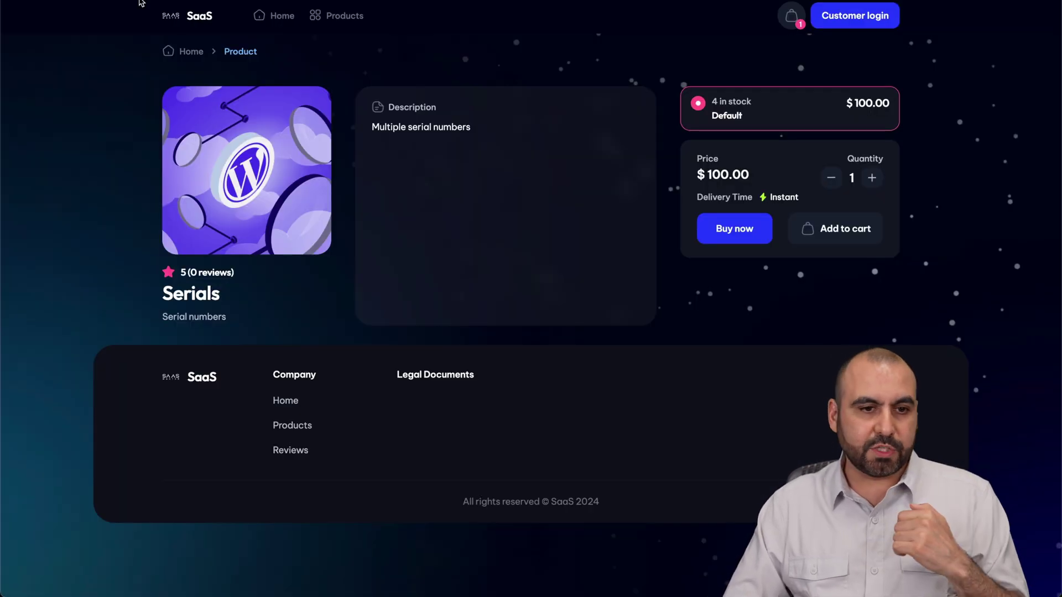
pyautogui.click(193, 17)
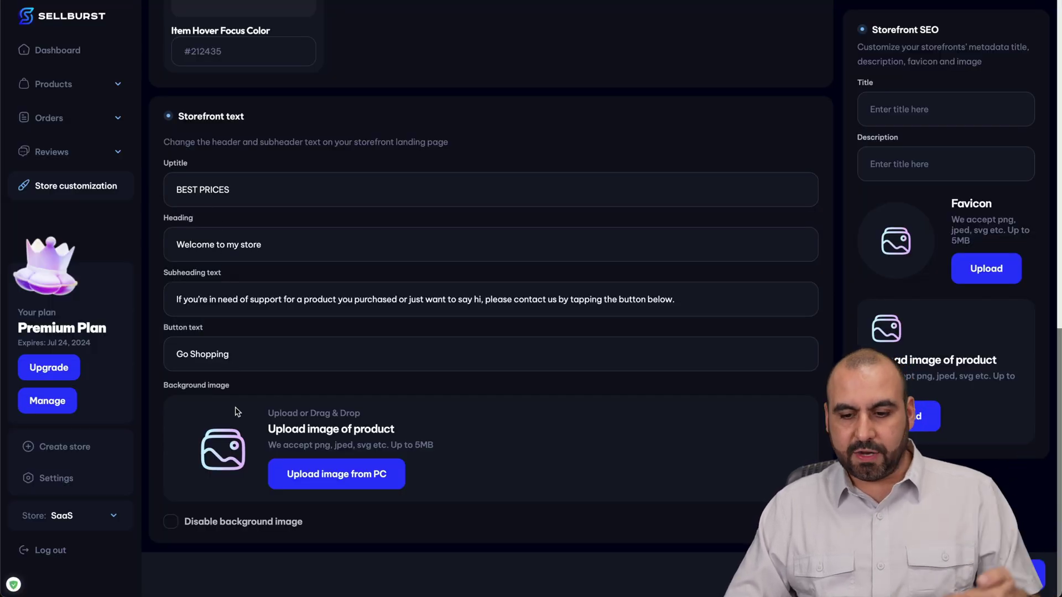
pyautogui.scroll(10, 237, 411)
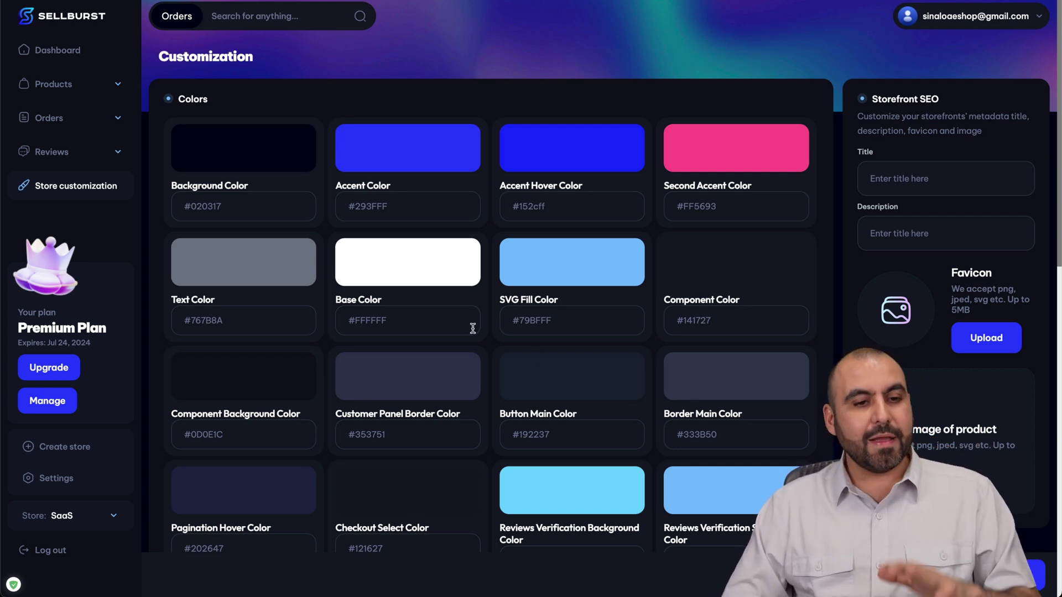
# Start a new product from the Products list
pyautogui.click(104, 83)
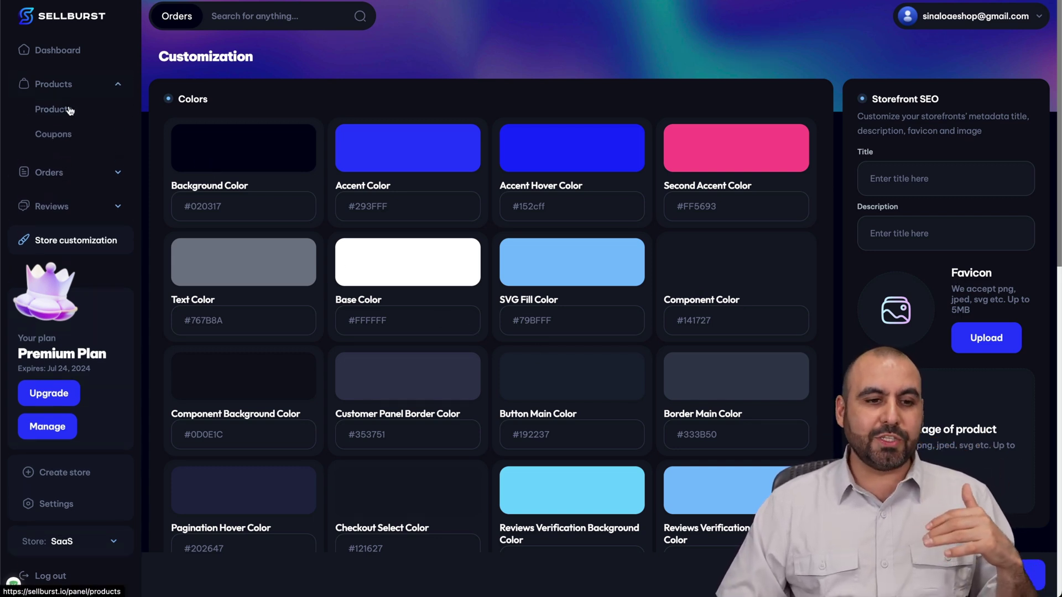
pyautogui.click(68, 112)
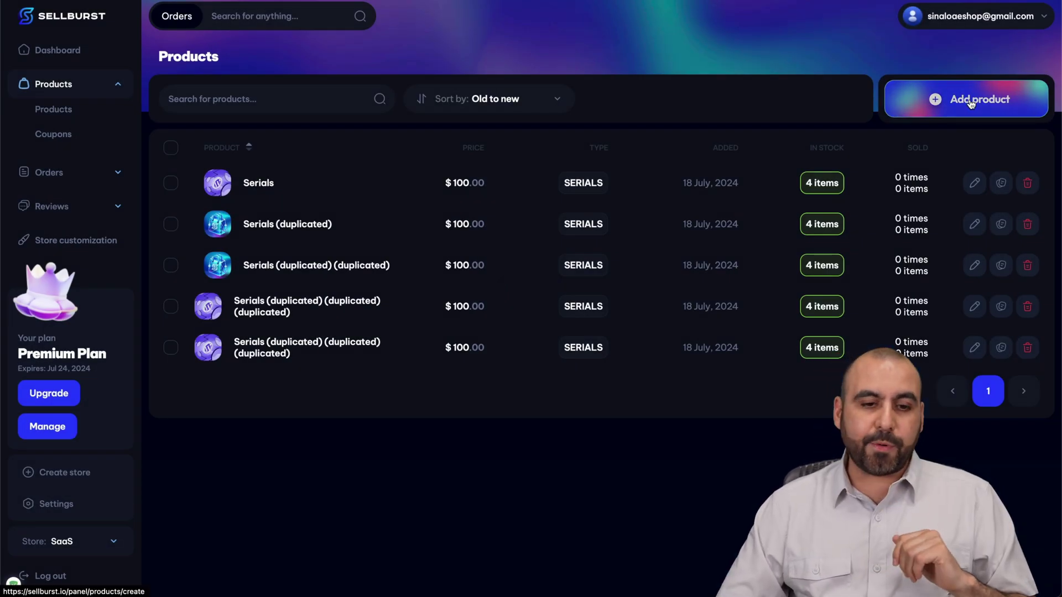
pyautogui.click(971, 104)
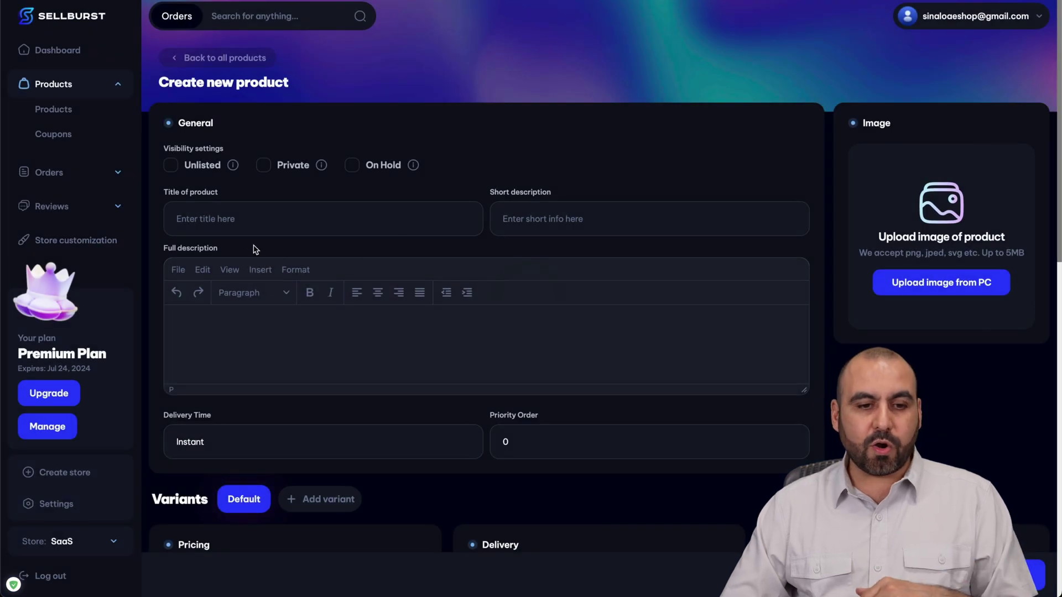
# Enter title 'Serial number for mac', short description 'serials' and filler description text
pyautogui.click(240, 229)
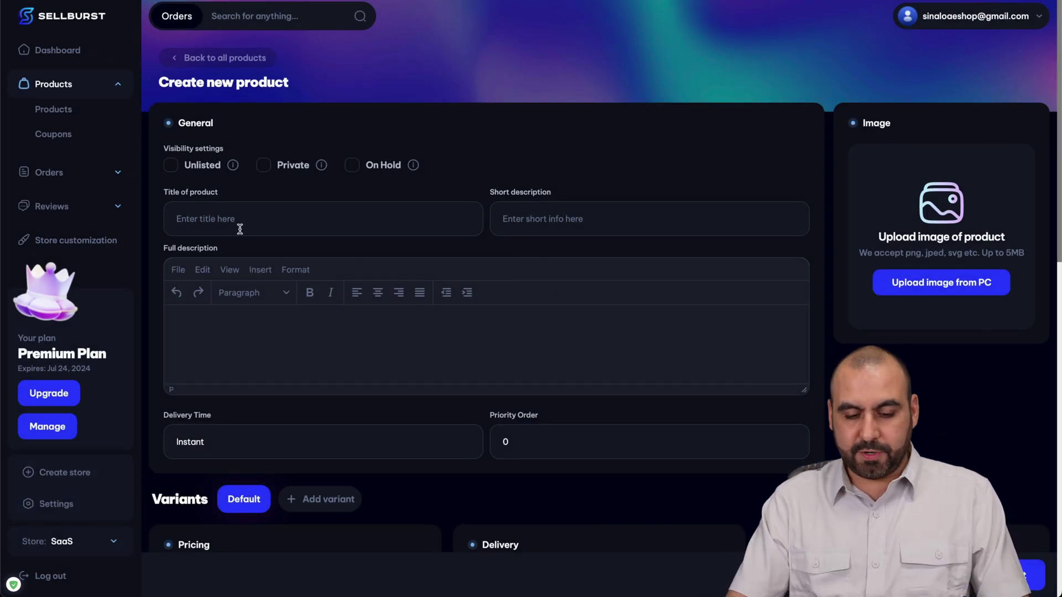
pyautogui.write('Serial number fo')
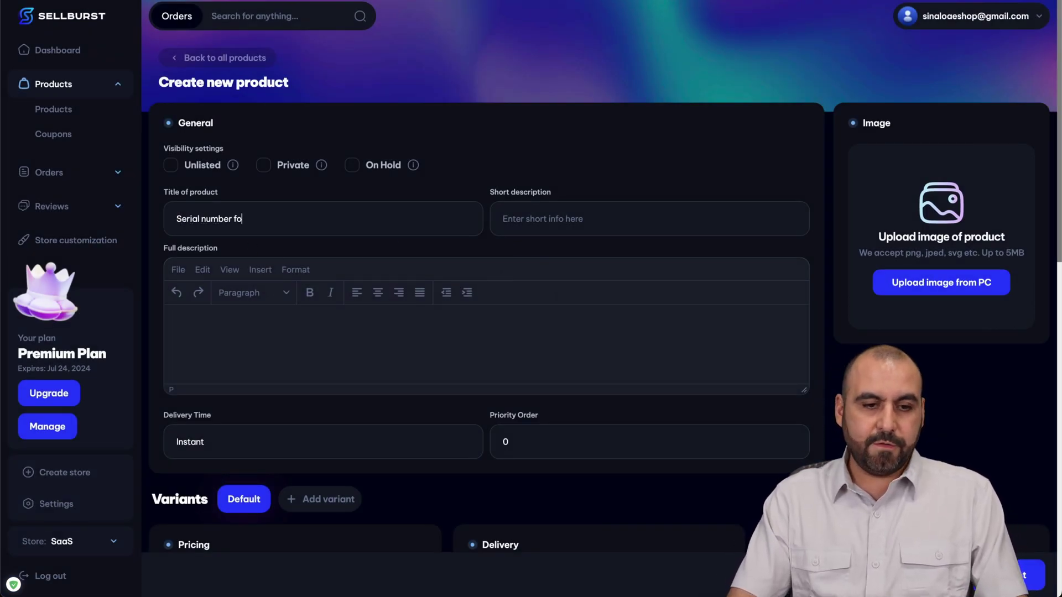
pyautogui.write('r mac')
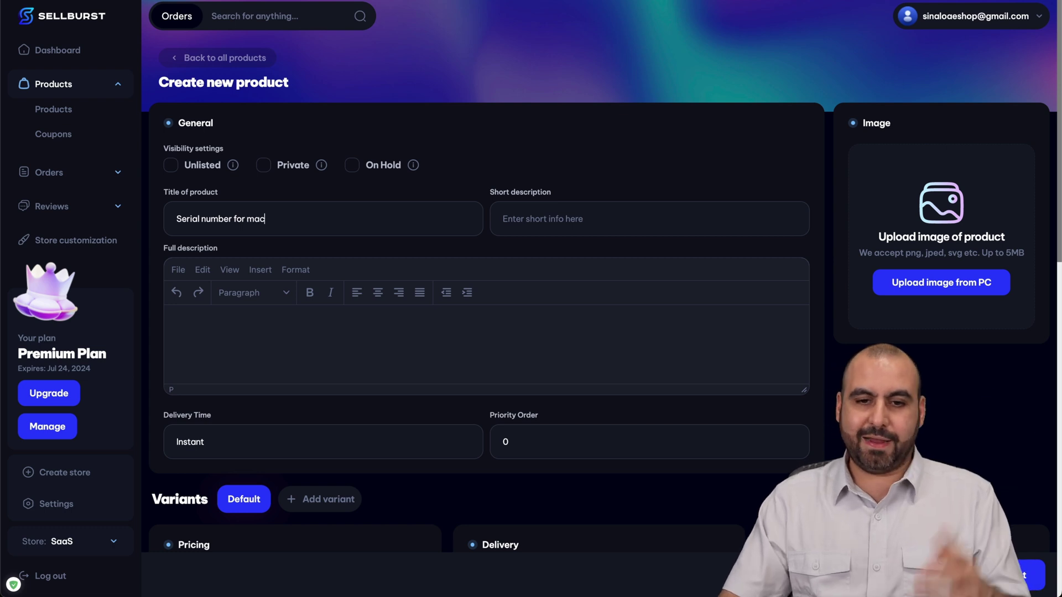
pyautogui.click(526, 220)
pyautogui.write('serials')
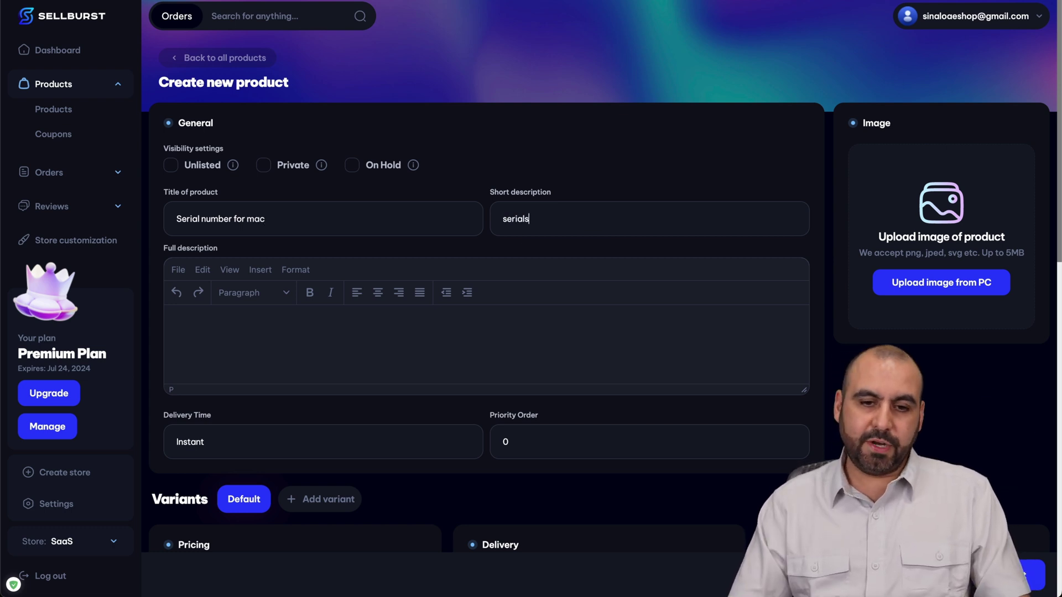
pyautogui.click(219, 323)
pyautogui.write('sd gf sd fsdfsdf sdf s')
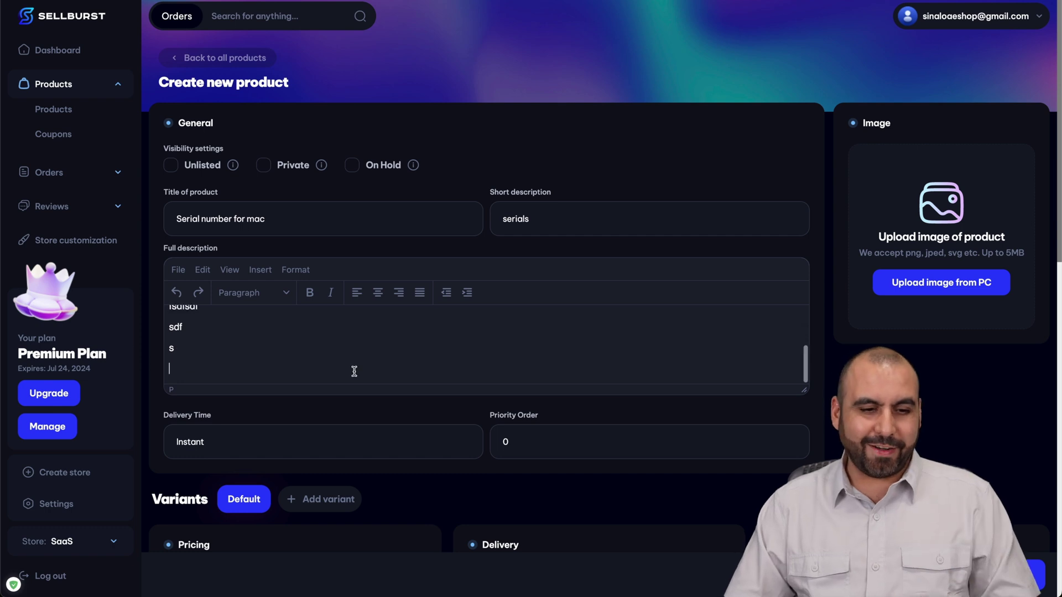
# Select the Instant text in the Delivery Time field
pyautogui.click(242, 449)
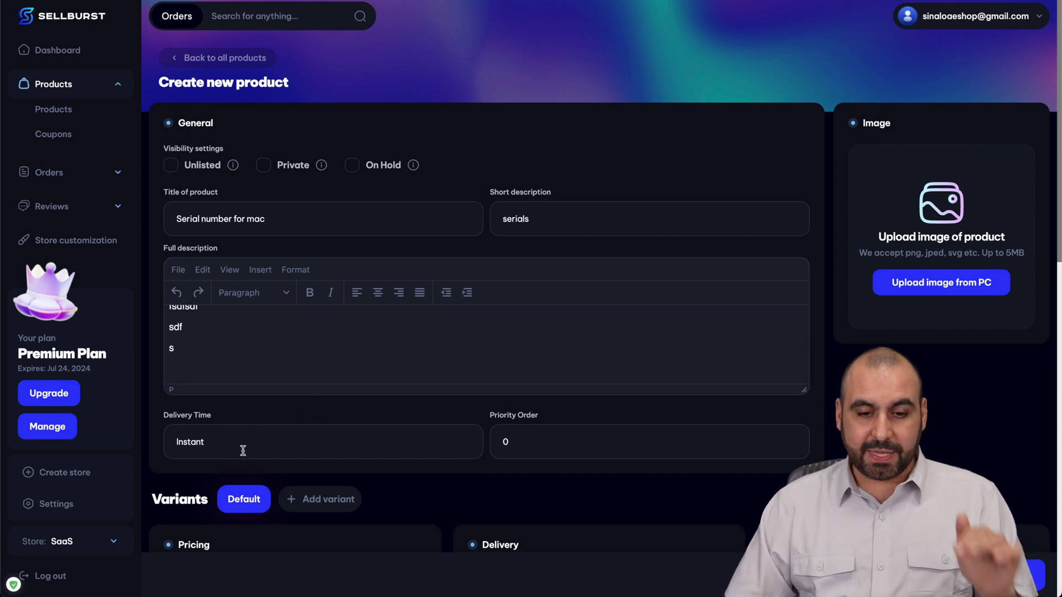
pyautogui.moveTo(415, 440); pyautogui.dragTo(161, 441)
pyautogui.click(254, 439)
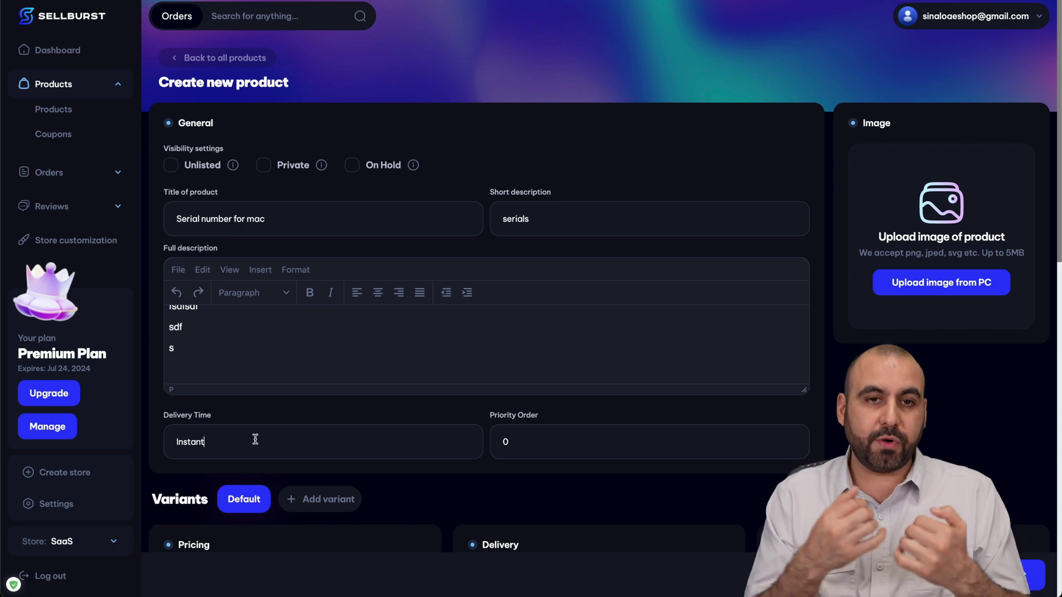
# Select the Instant delivery time text again
pyautogui.scroll(-3, 255, 439)
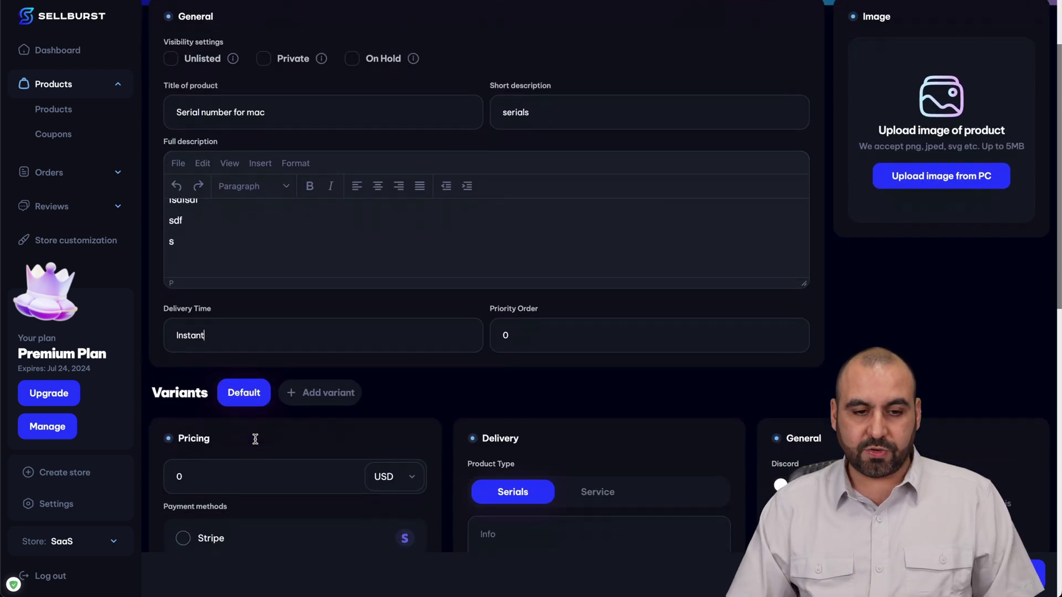
pyautogui.moveTo(351, 304); pyautogui.dragTo(178, 306)
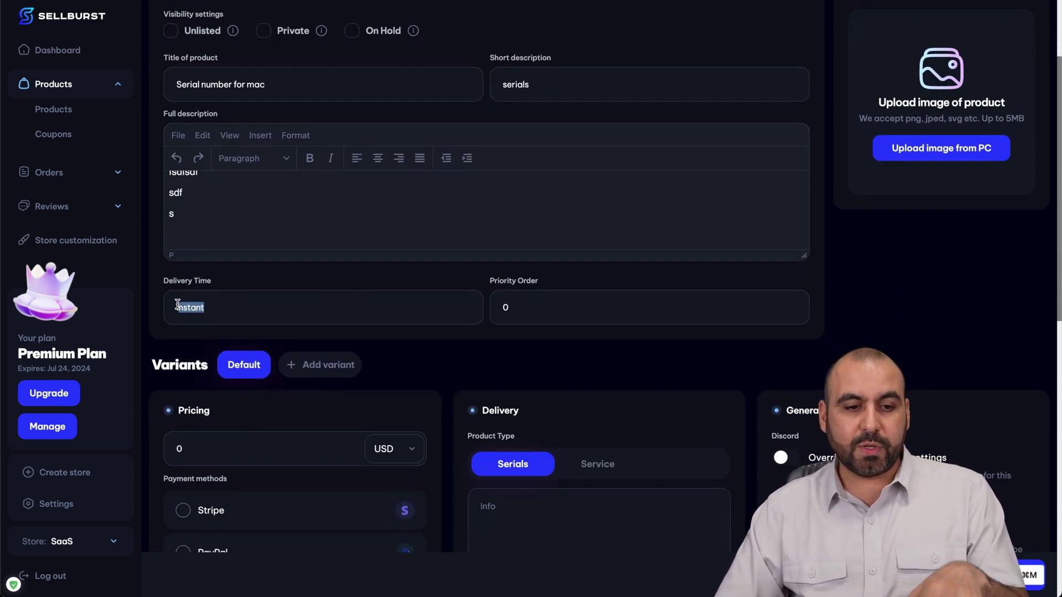
pyautogui.click(270, 305)
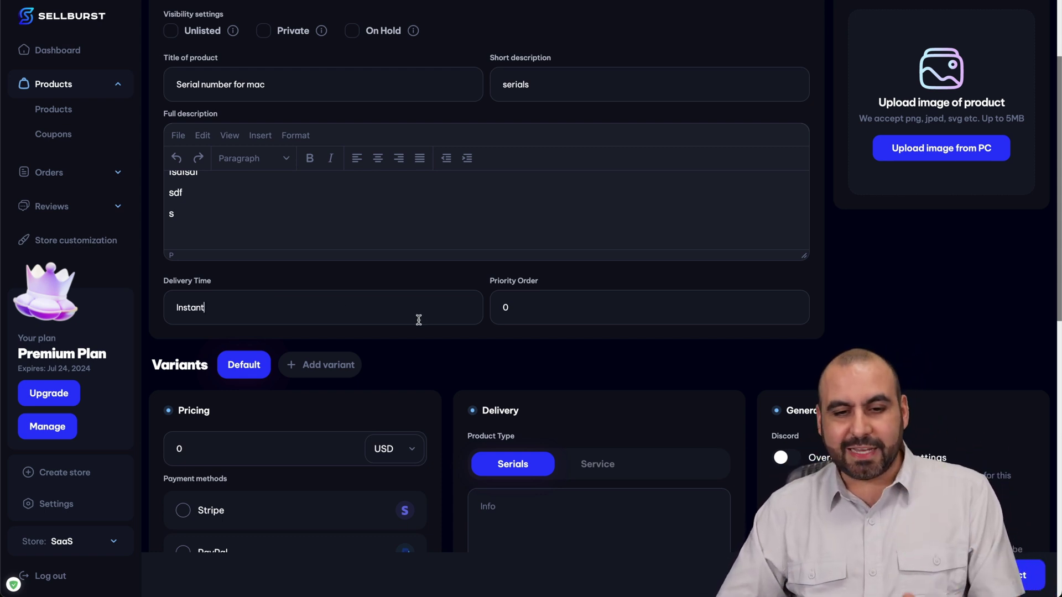
# Price the default variant at 95 USD
pyautogui.scroll(-5, 552, 347)
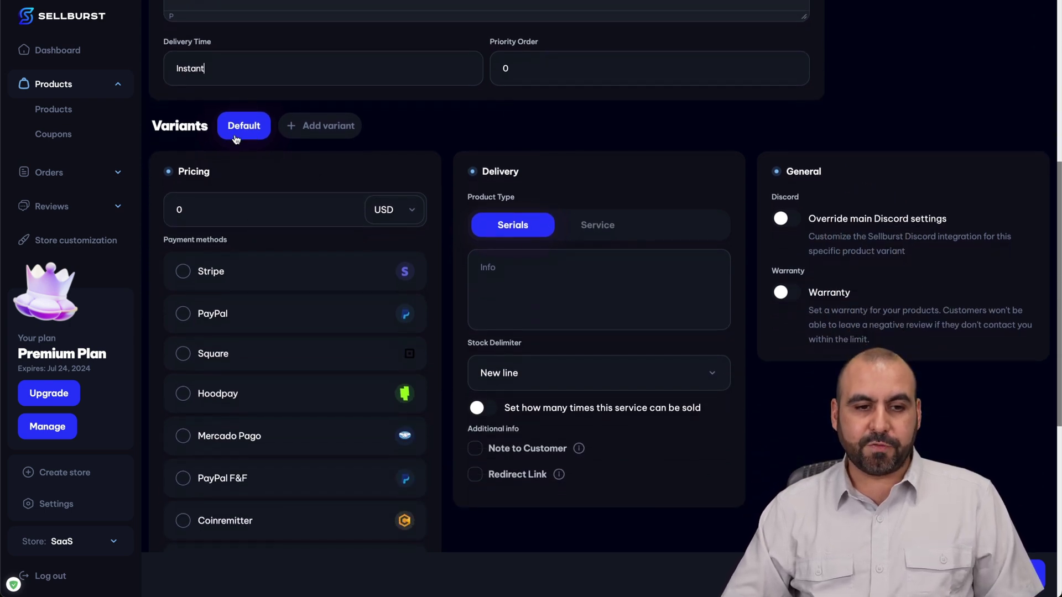
pyautogui.doubleClick(202, 201)
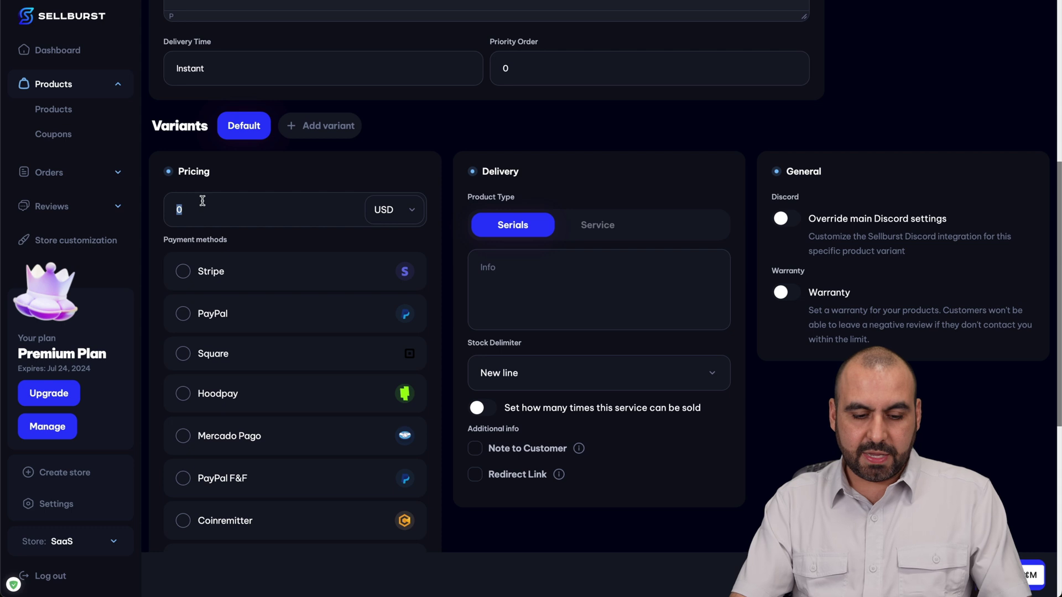
pyautogui.write('95')
pyautogui.click(409, 207)
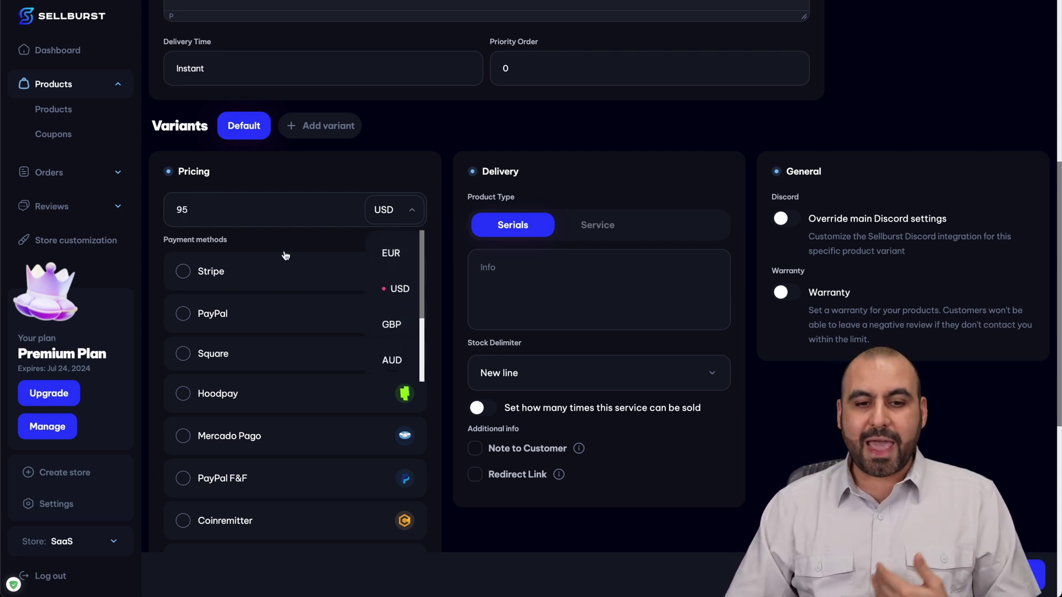
pyautogui.click(397, 215)
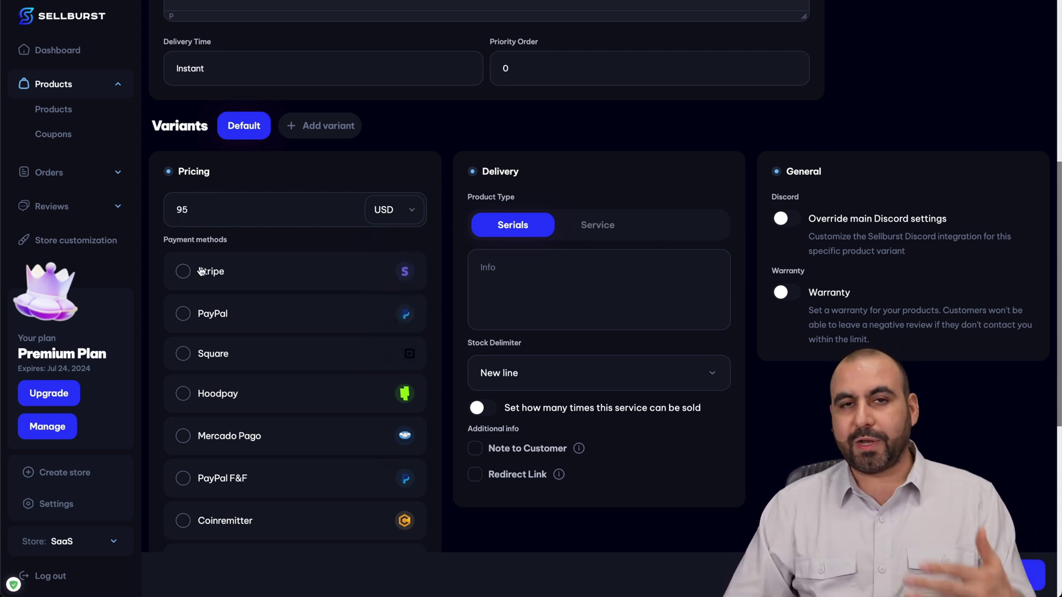
# Accept Stripe, PayPal and Square, leaving Stripe without an override price
pyautogui.click(179, 271)
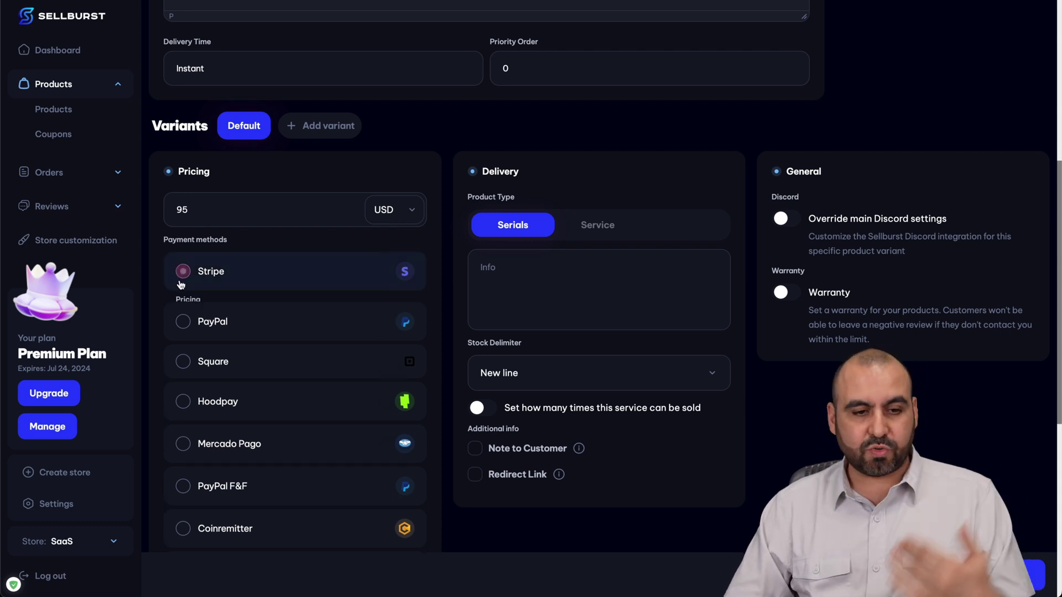
pyautogui.click(177, 382)
pyautogui.click(180, 497)
pyautogui.scroll(-2, 180, 501)
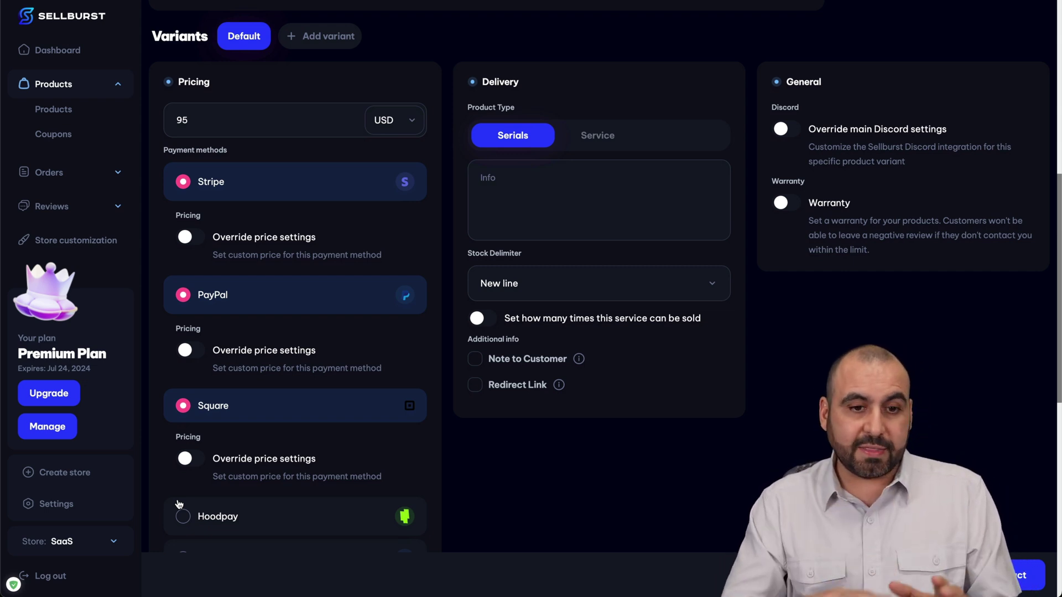
pyautogui.click(202, 244)
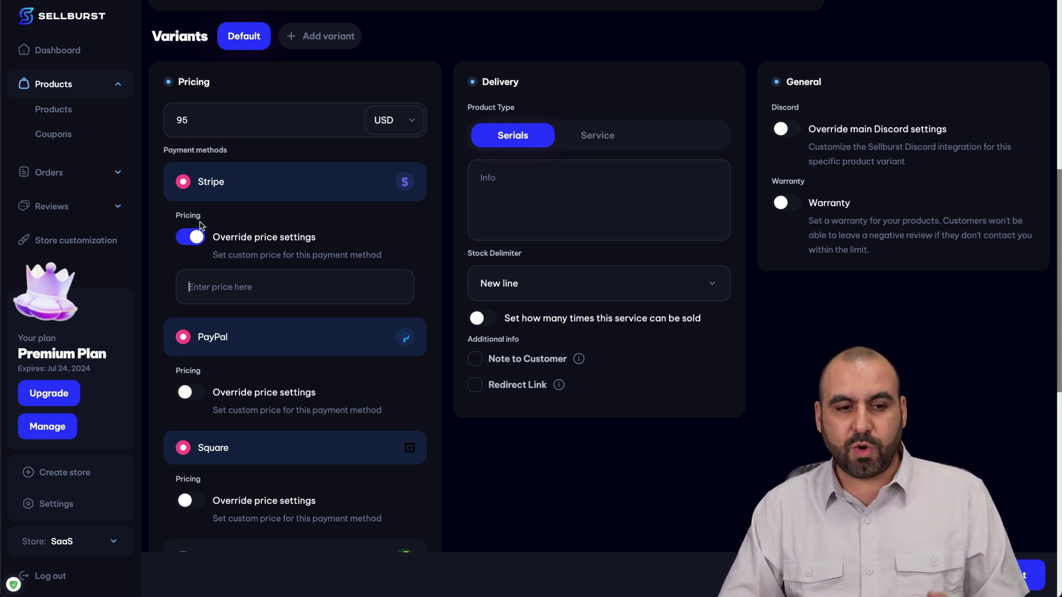
pyautogui.click(198, 236)
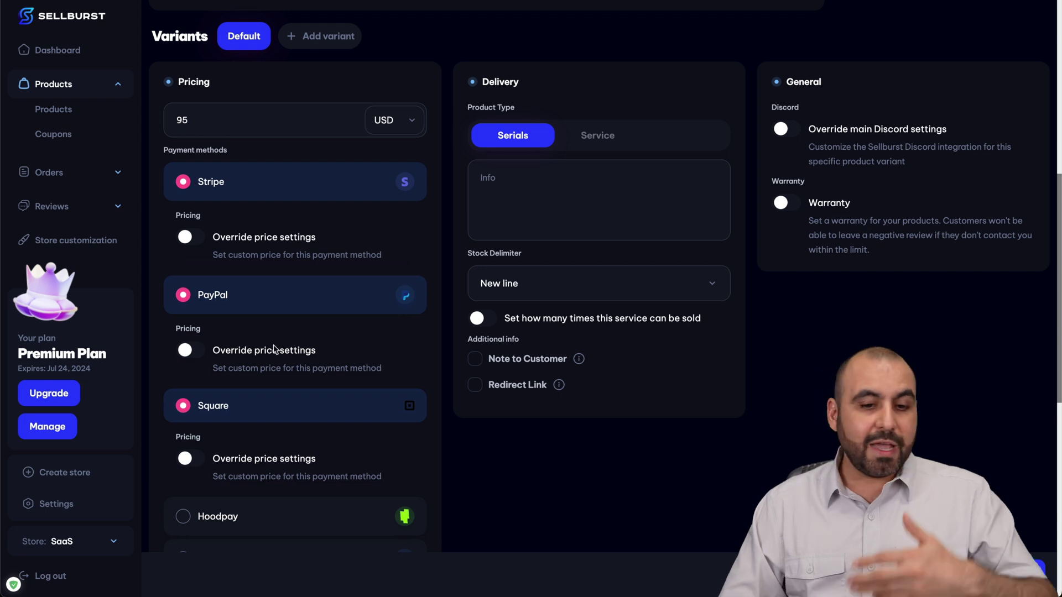
pyautogui.scroll(-3, 275, 350)
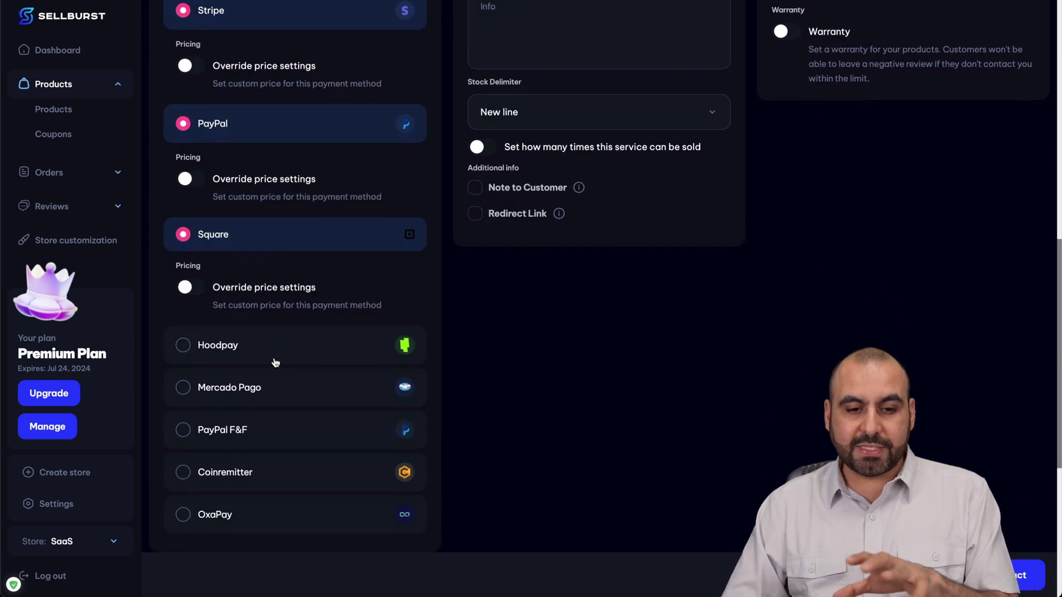
pyautogui.scroll(-2, 274, 362)
# Set the delivery type to Serials and enter the serial keys
pyautogui.scroll(6, 274, 361)
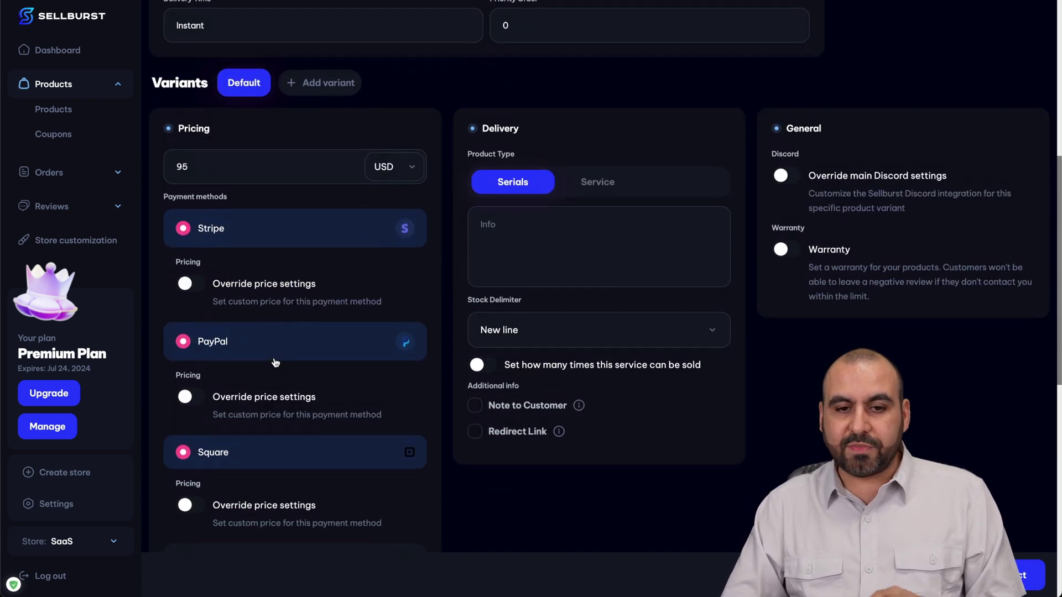
pyautogui.click(623, 188)
pyautogui.click(533, 189)
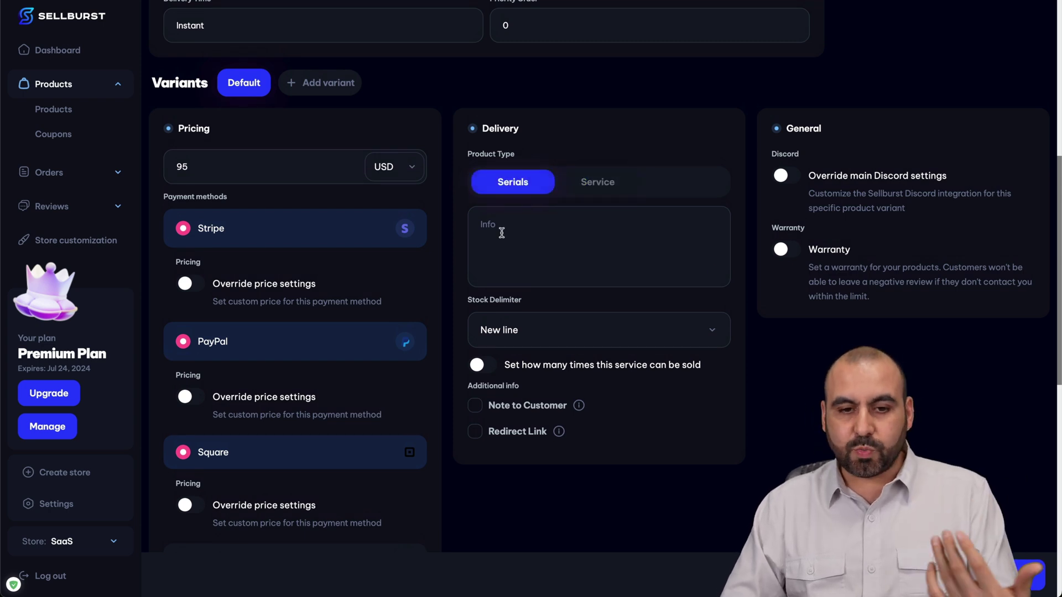
pyautogui.write('erg45')
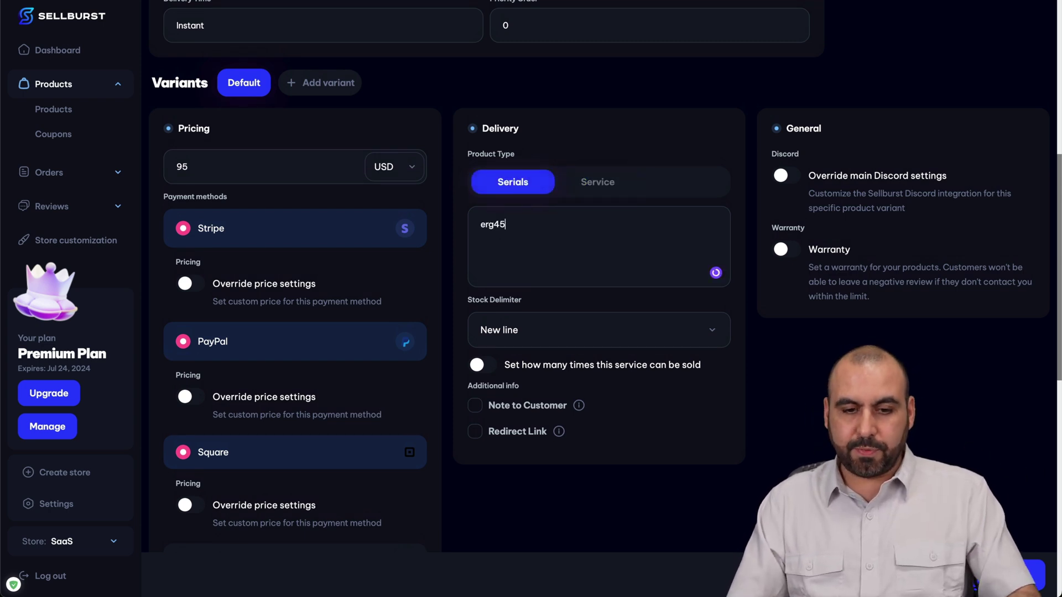
pyautogui.write('tg3w45fr2 34r23r 342 r 324f c 34wf 342f r23f 4tw g423 wfv 324 5rf2 wre v fd')
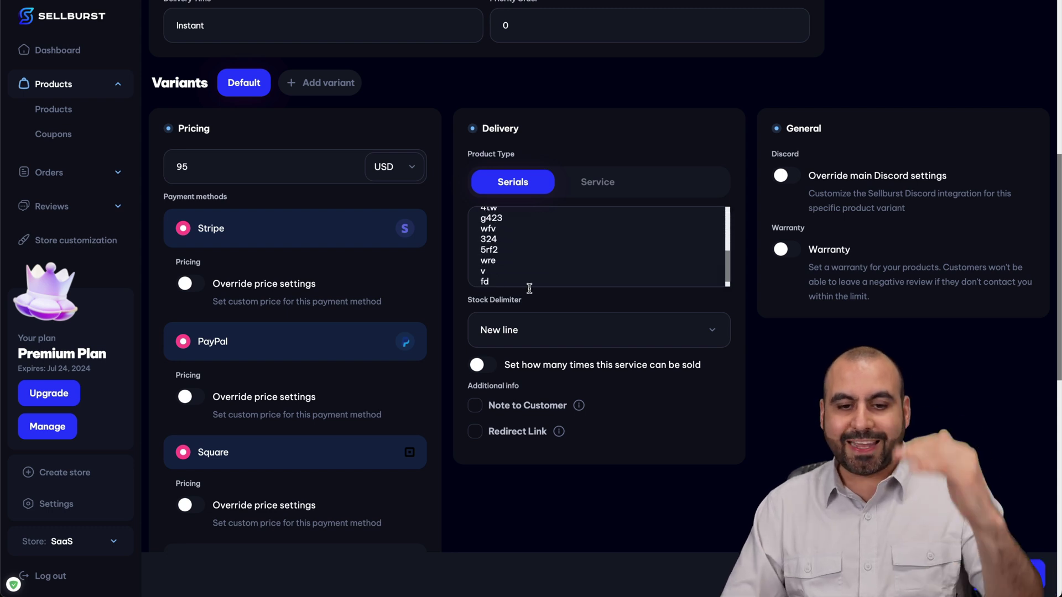
# Keep New line as the stock delimiter and enable Note to Customer
pyautogui.click(551, 326)
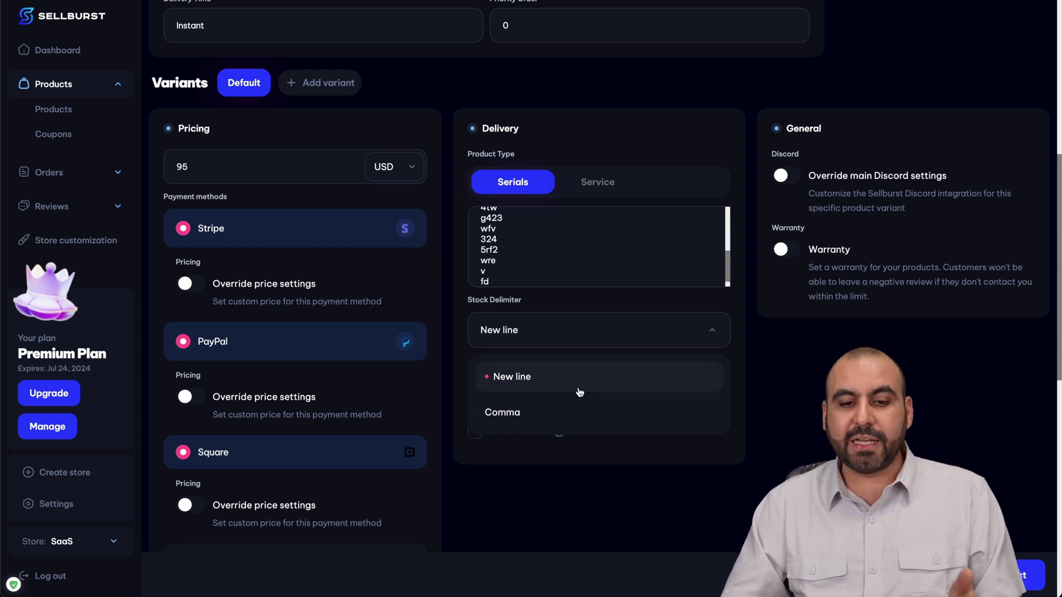
pyautogui.click(717, 331)
pyautogui.scroll(-2, 556, 395)
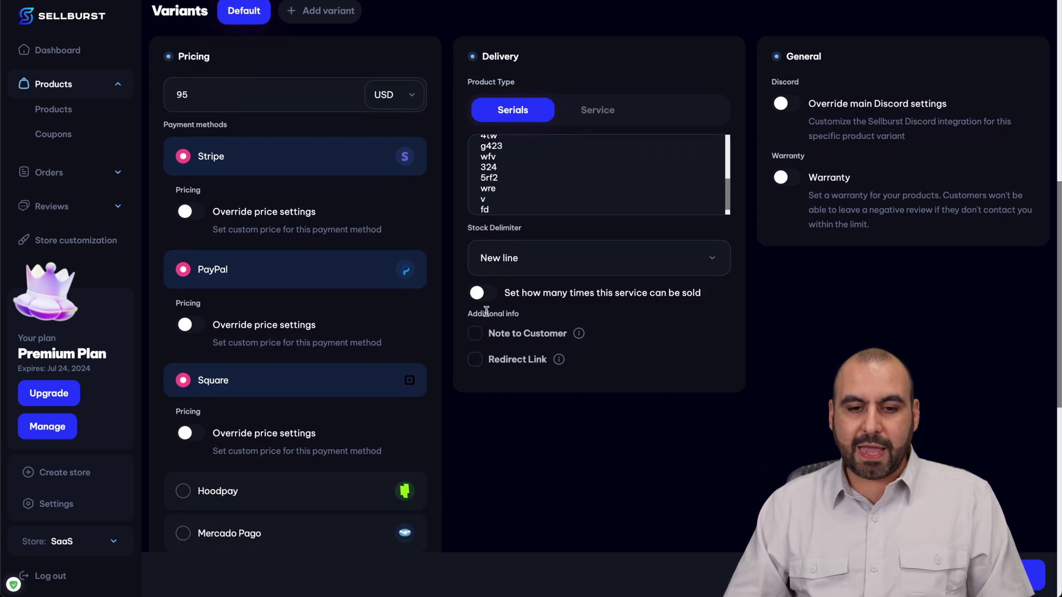
pyautogui.click(474, 333)
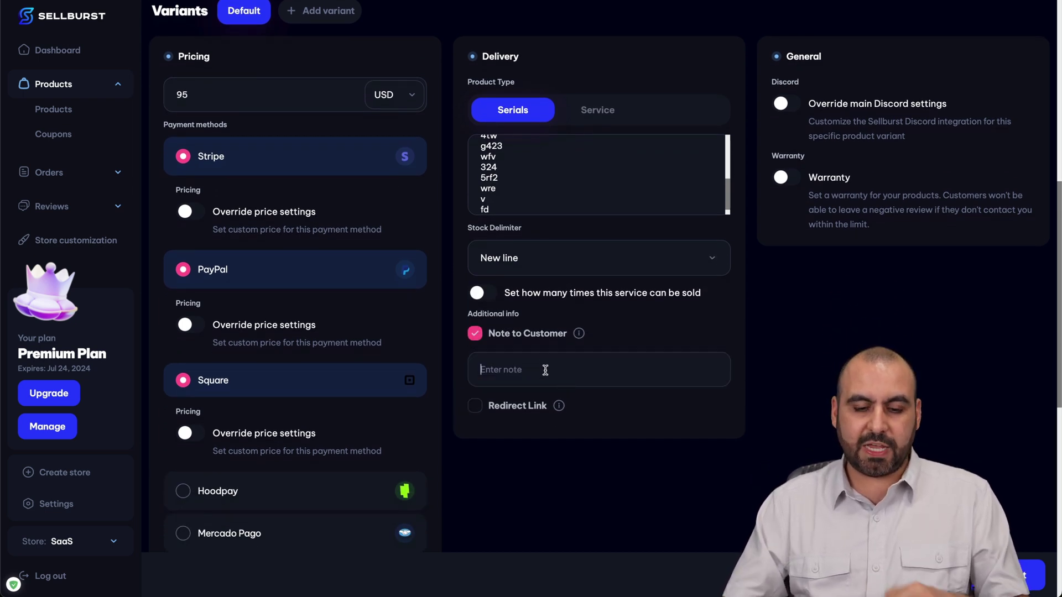
pyautogui.click(545, 370)
pyautogui.write('Use ser')
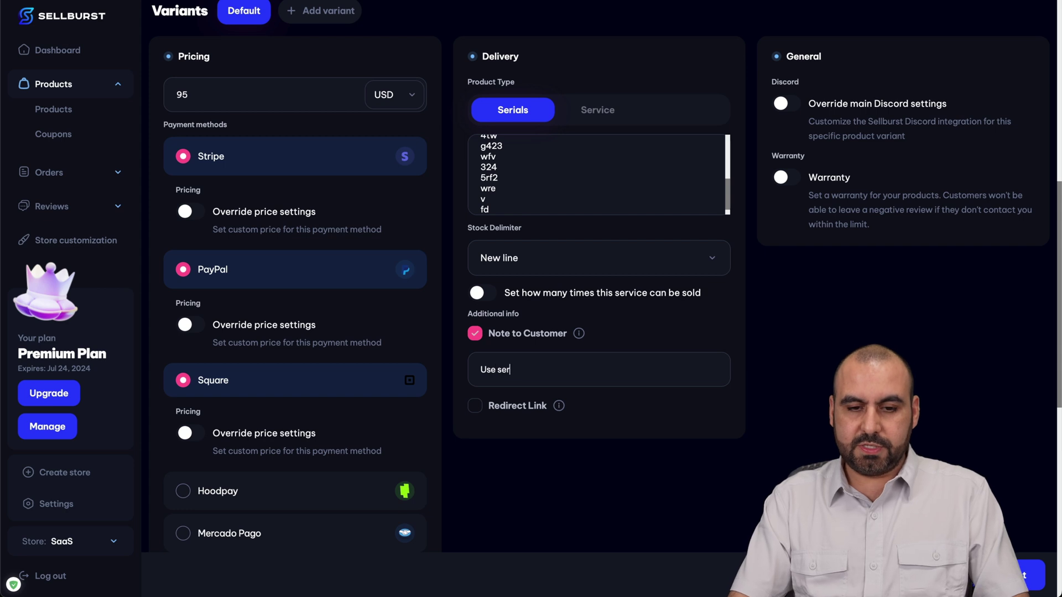
pyautogui.write('ial here')
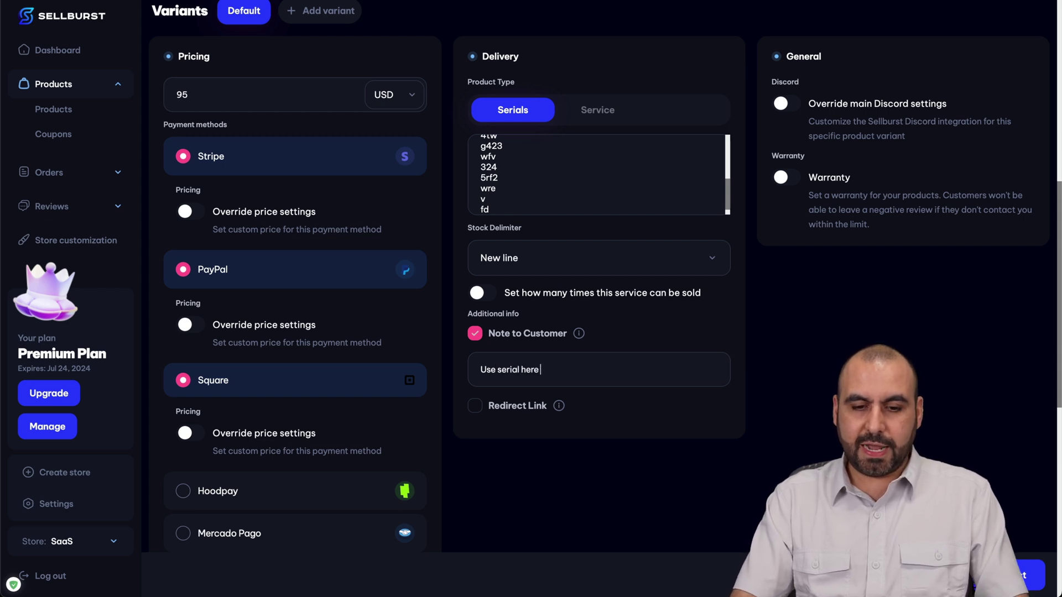
pyautogui.write(' https://sadead.com')
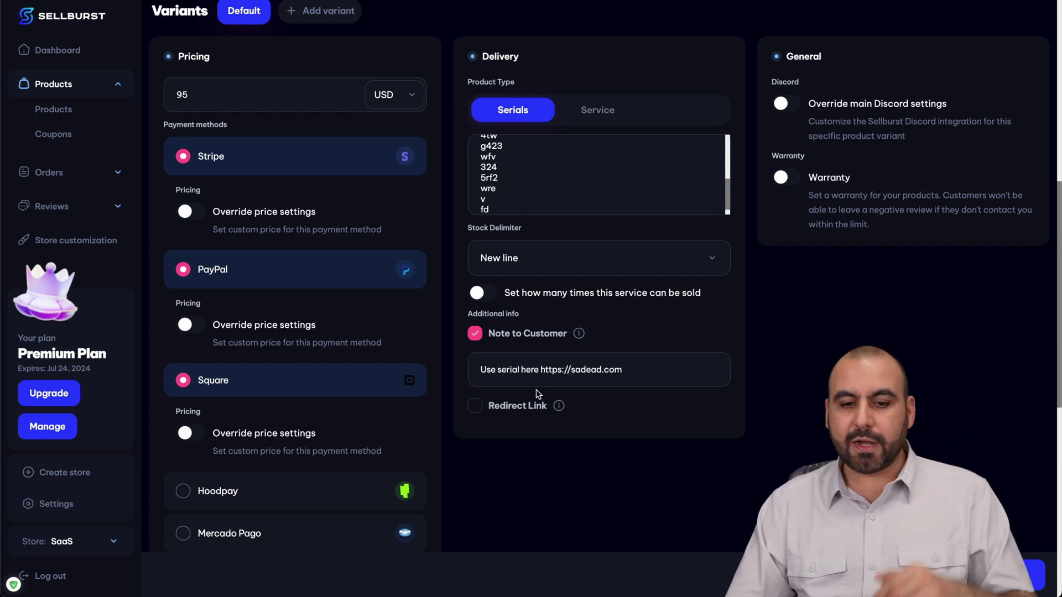
pyautogui.click(474, 406)
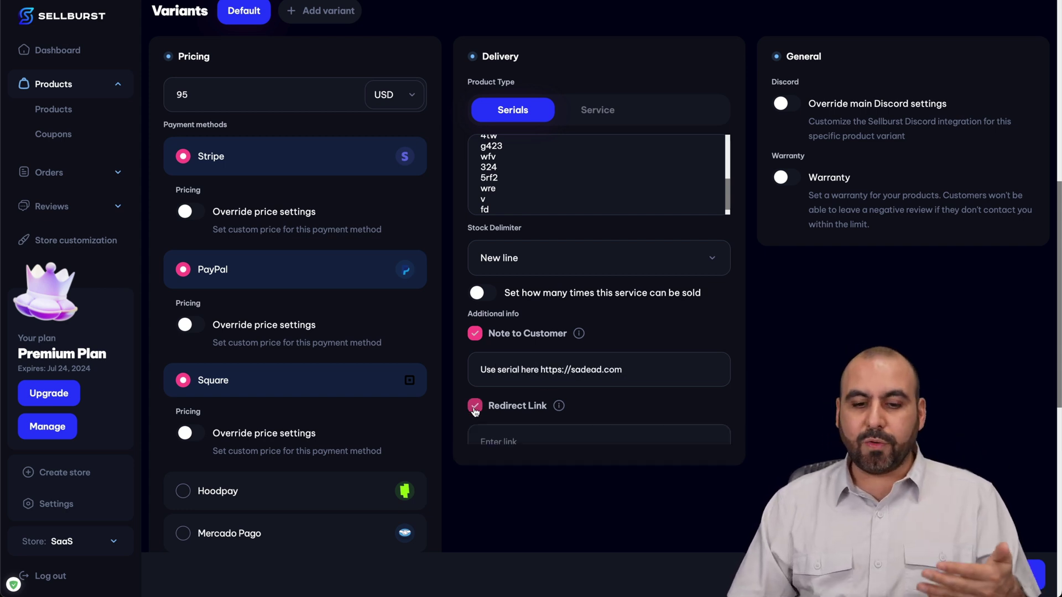
pyautogui.click(517, 444)
pyautogui.write('https://saas')
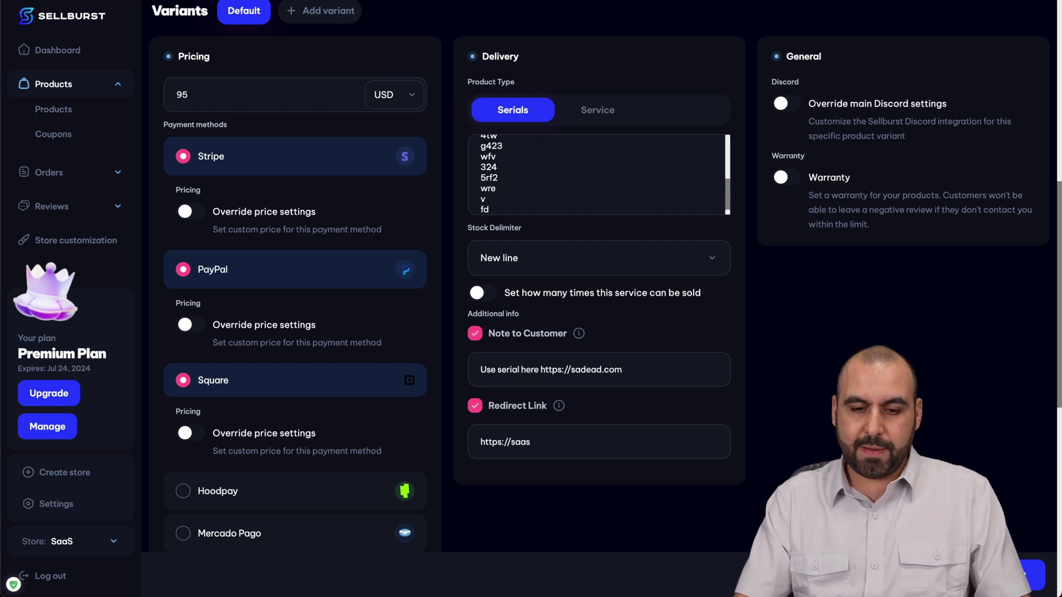
pyautogui.write('master.net')
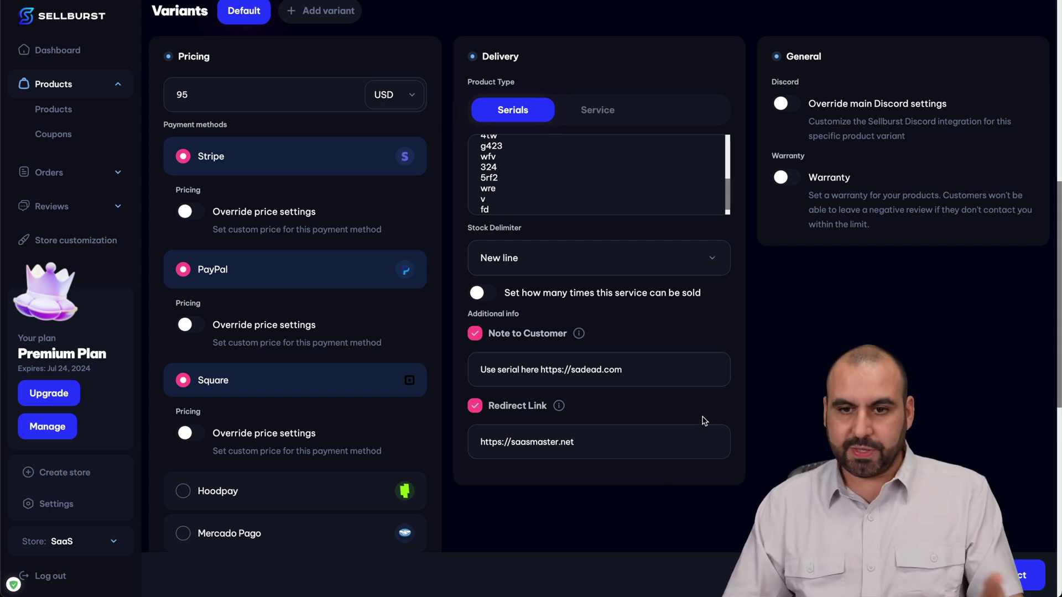
# Upload a product image from the PC by picking the image file
pyautogui.scroll(-9, 704, 421)
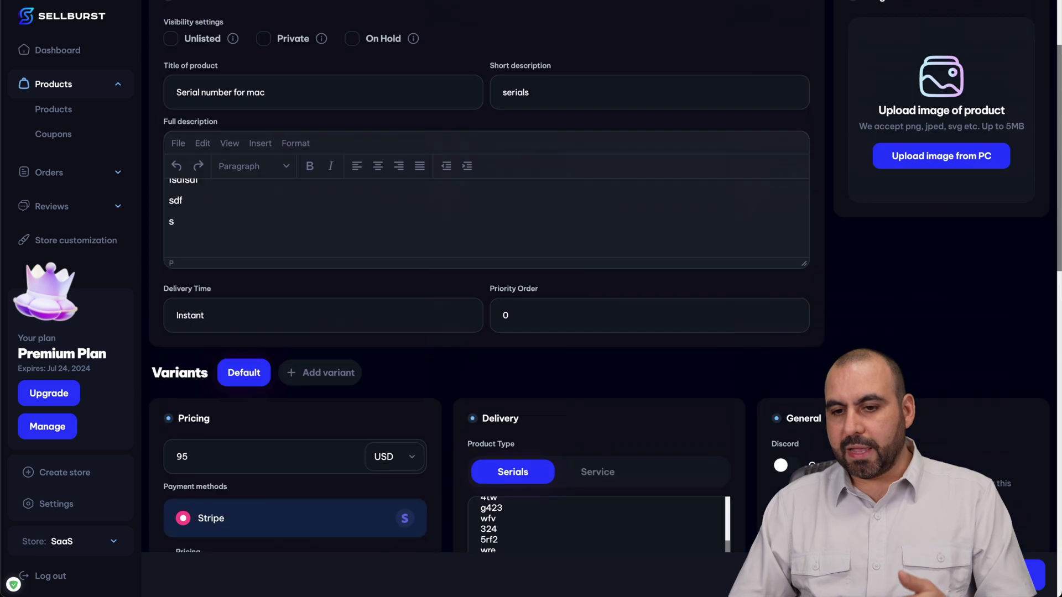
pyautogui.scroll(3, 608, 277)
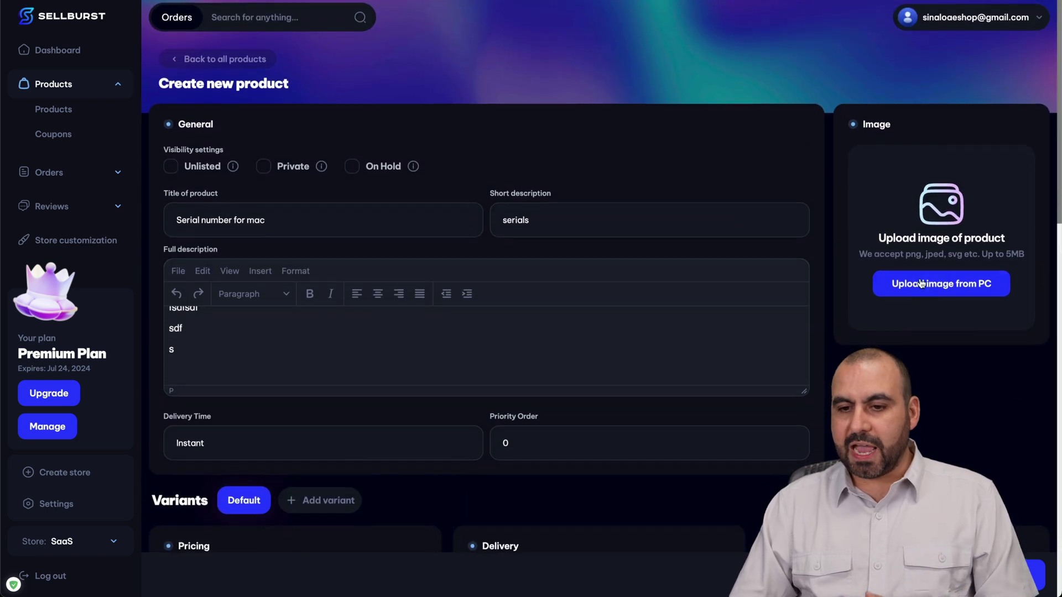
pyautogui.click(941, 282)
pyautogui.scroll(-10, 454, 309)
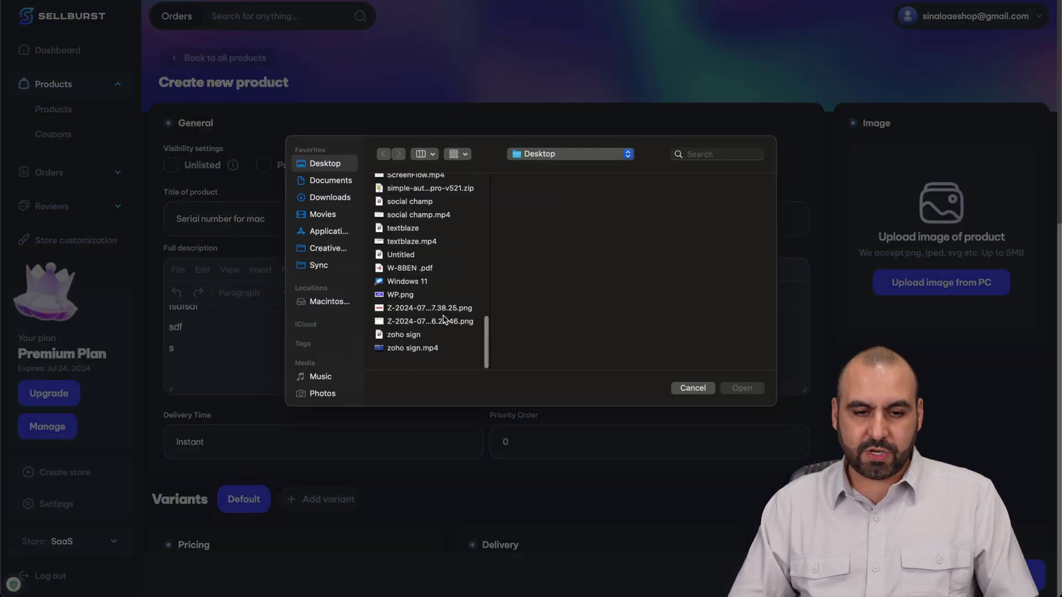
pyautogui.doubleClick(406, 305)
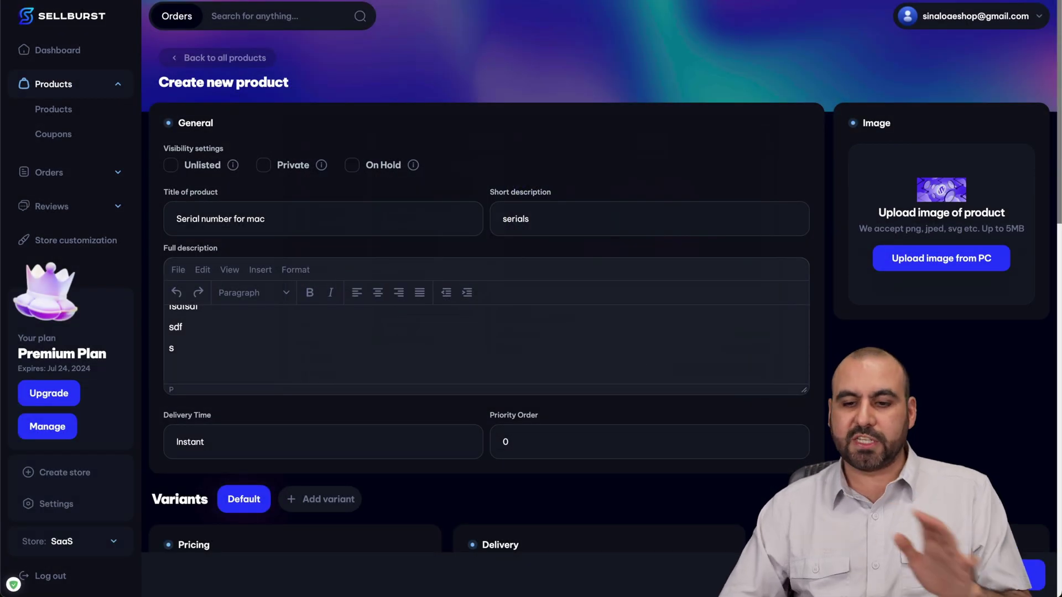
pyautogui.scroll(-7, 804, 183)
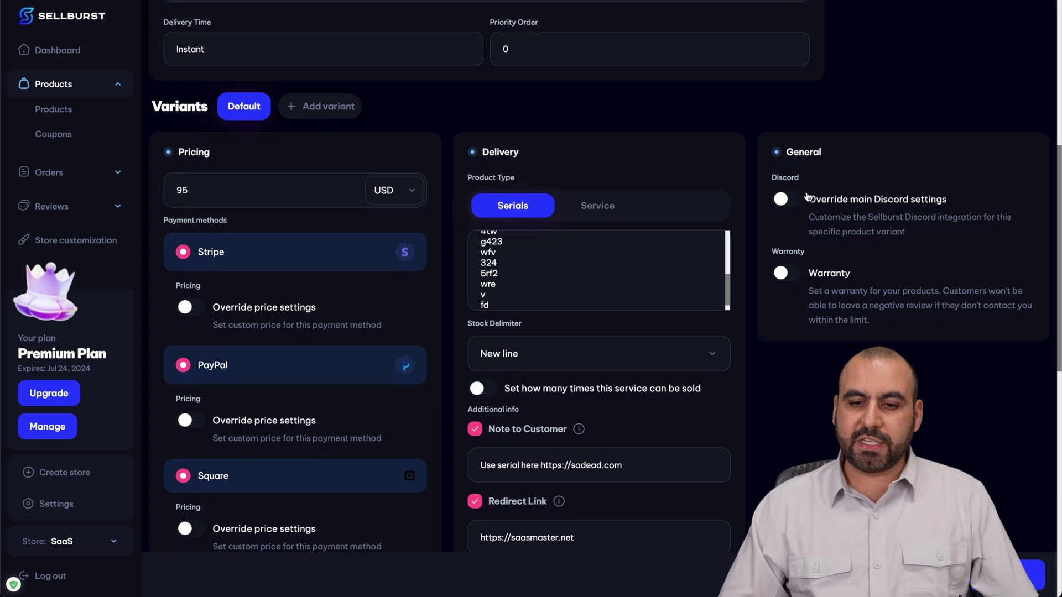
# Try enabling a warranty with a length in days, then leave the product's warranty switched off
pyautogui.click(784, 273)
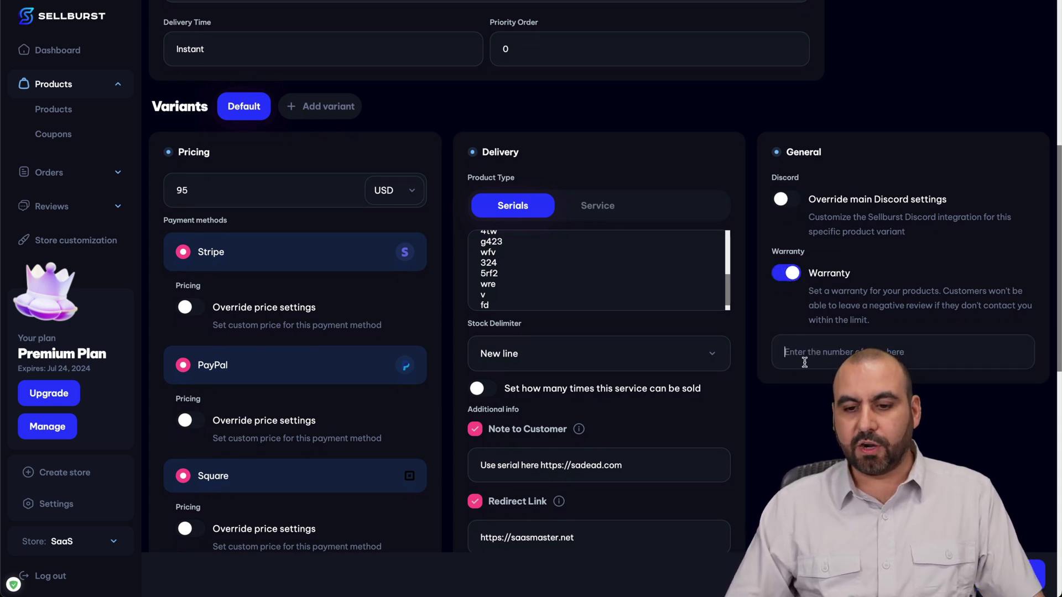
pyautogui.click(804, 362)
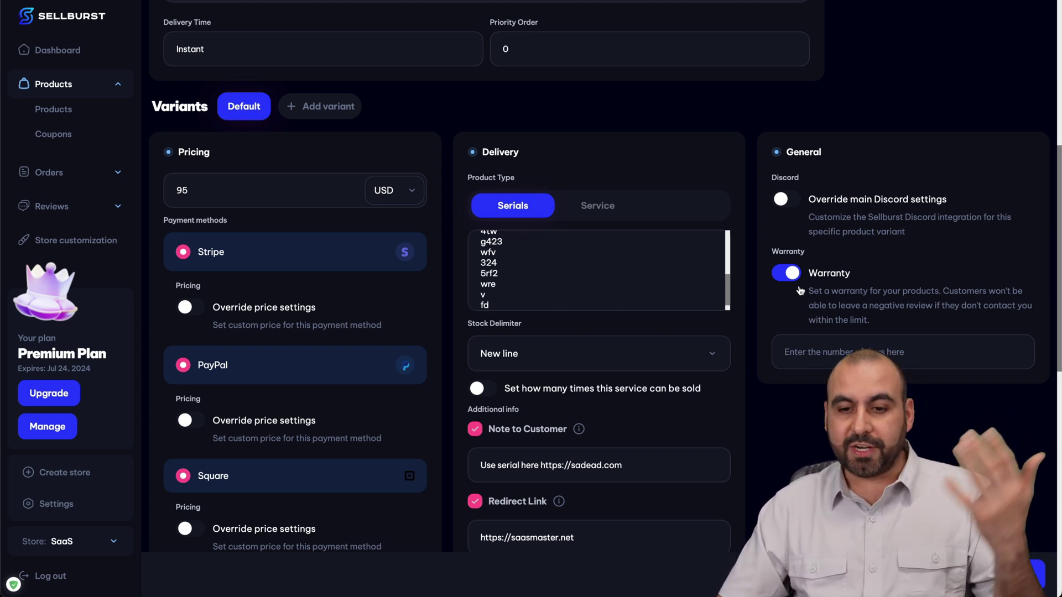
pyautogui.click(786, 273)
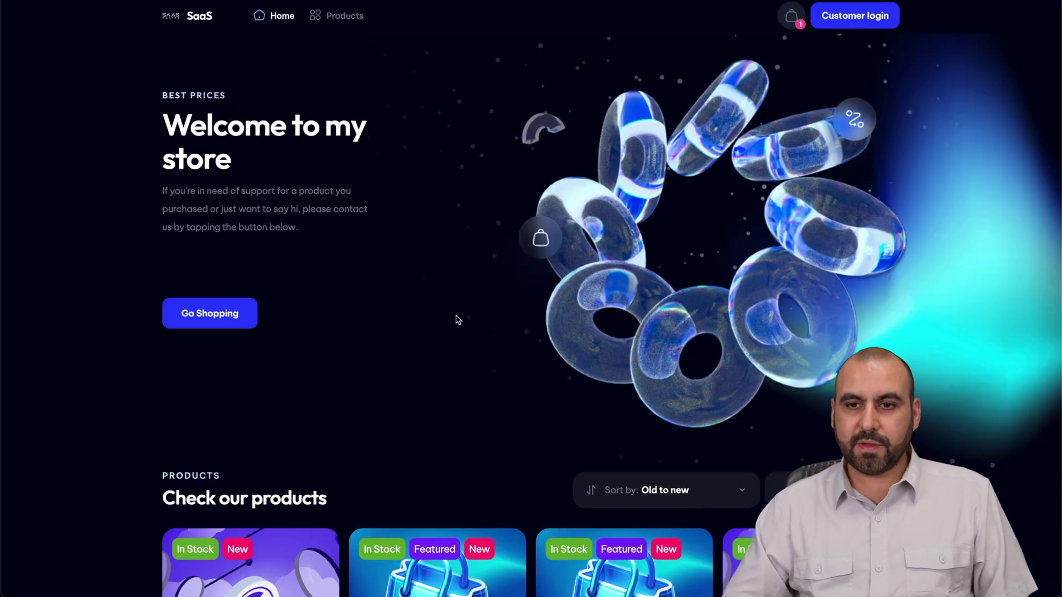
# Open the Serial number for mac product page on the storefront and read its description
pyautogui.scroll(-10, 464, 346)
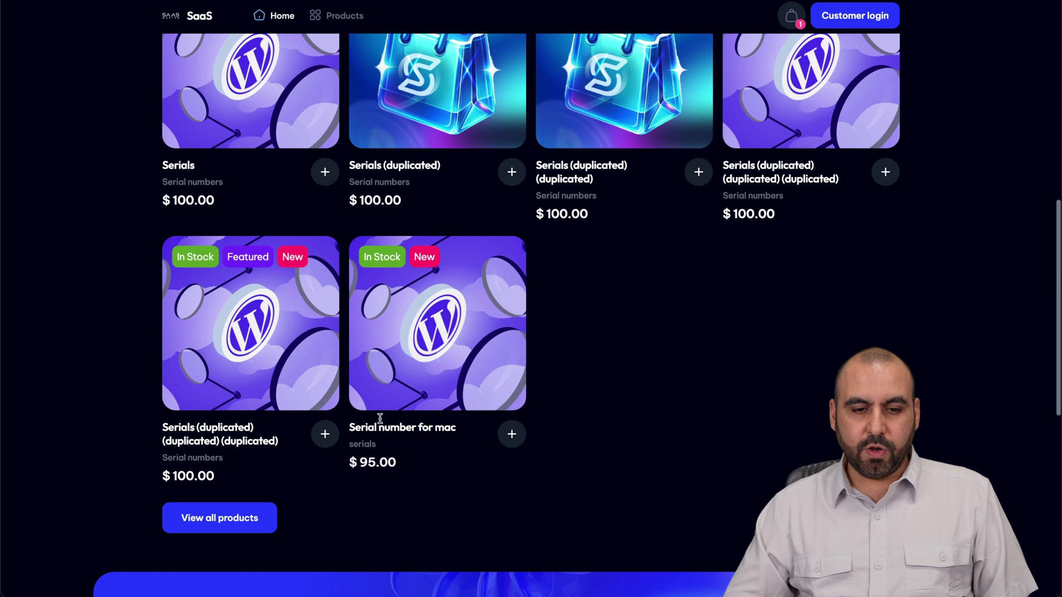
pyautogui.click(447, 373)
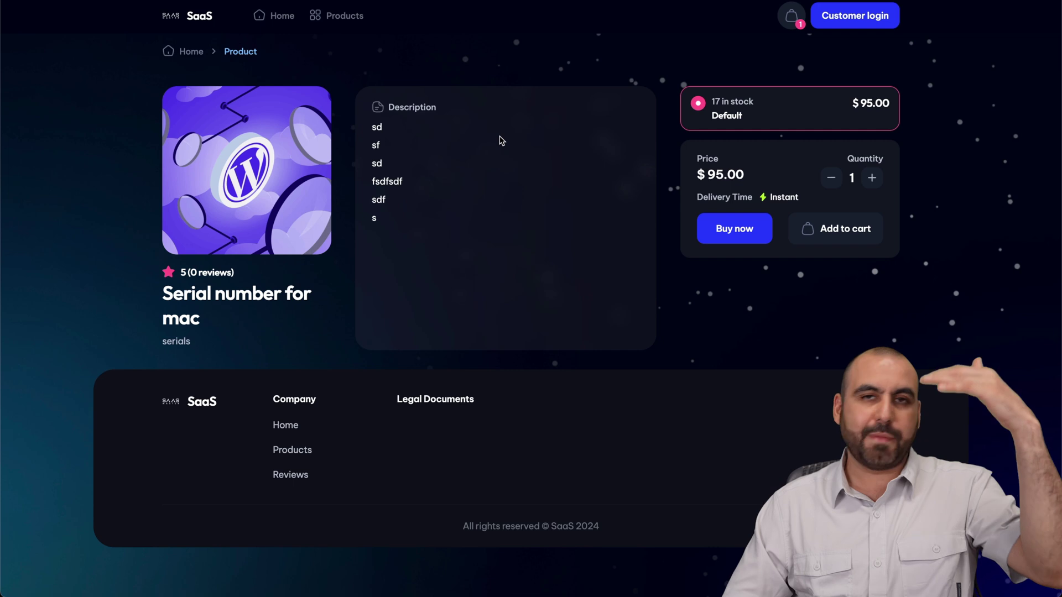
pyautogui.moveTo(372, 117); pyautogui.dragTo(374, 207)
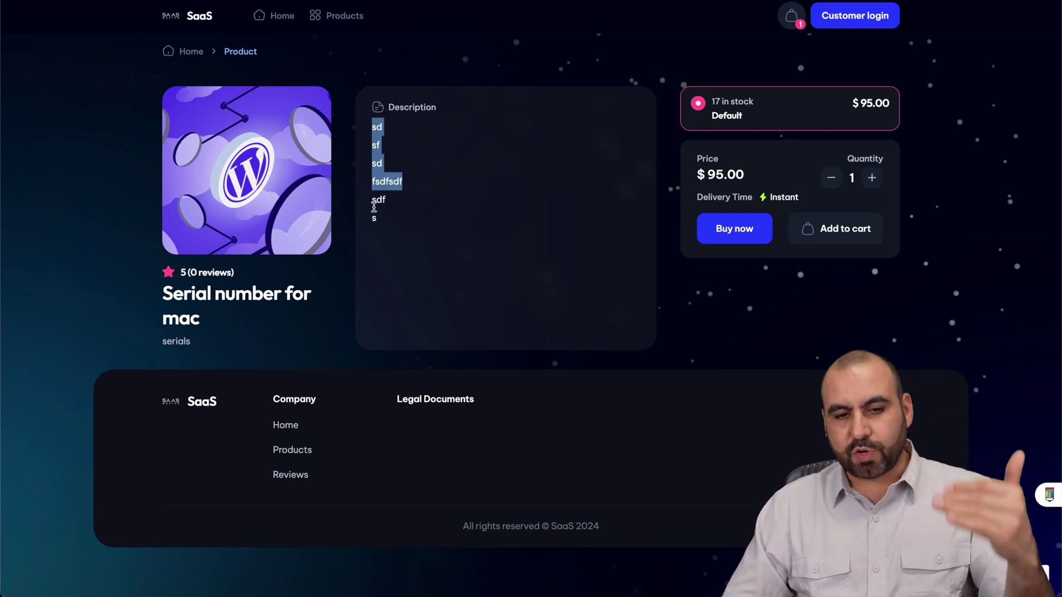
pyautogui.click(419, 218)
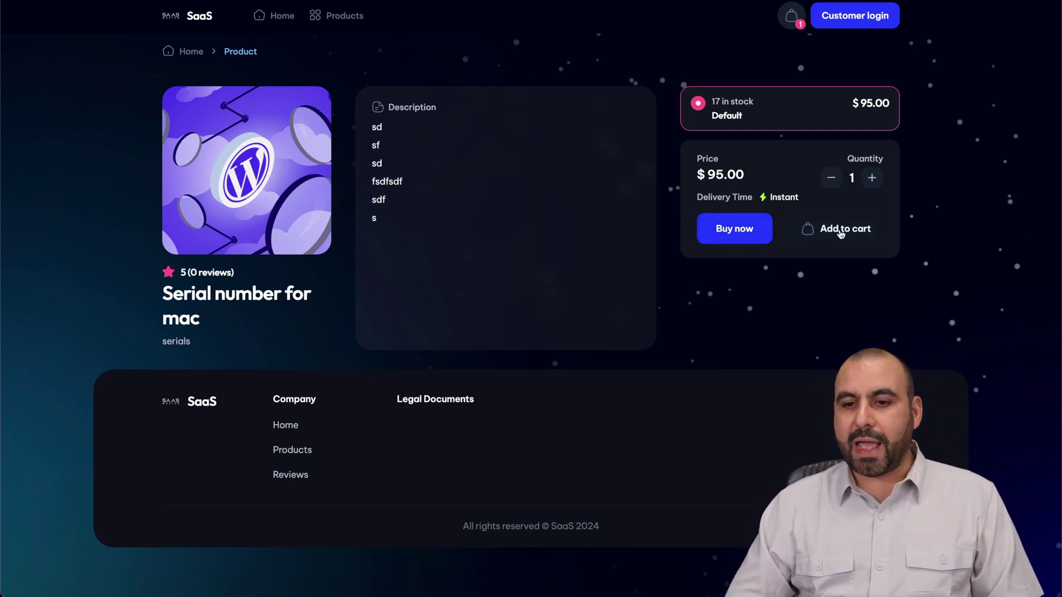
# Raise the purchase quantity to 3 ($285,00), then return to the admin Products list
pyautogui.click(872, 177)
pyautogui.click(871, 178)
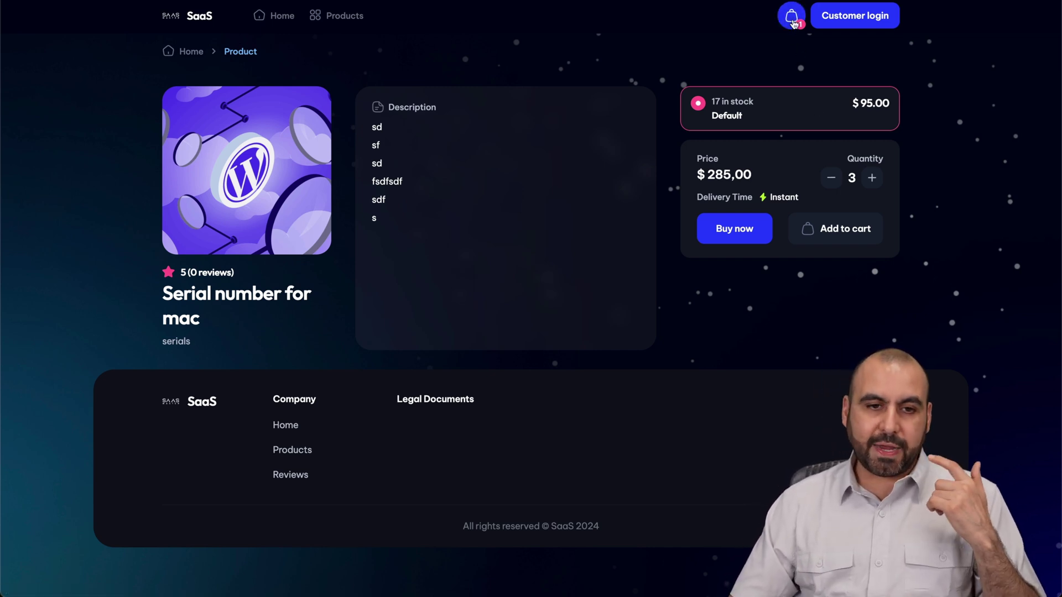
pyautogui.click(338, 16)
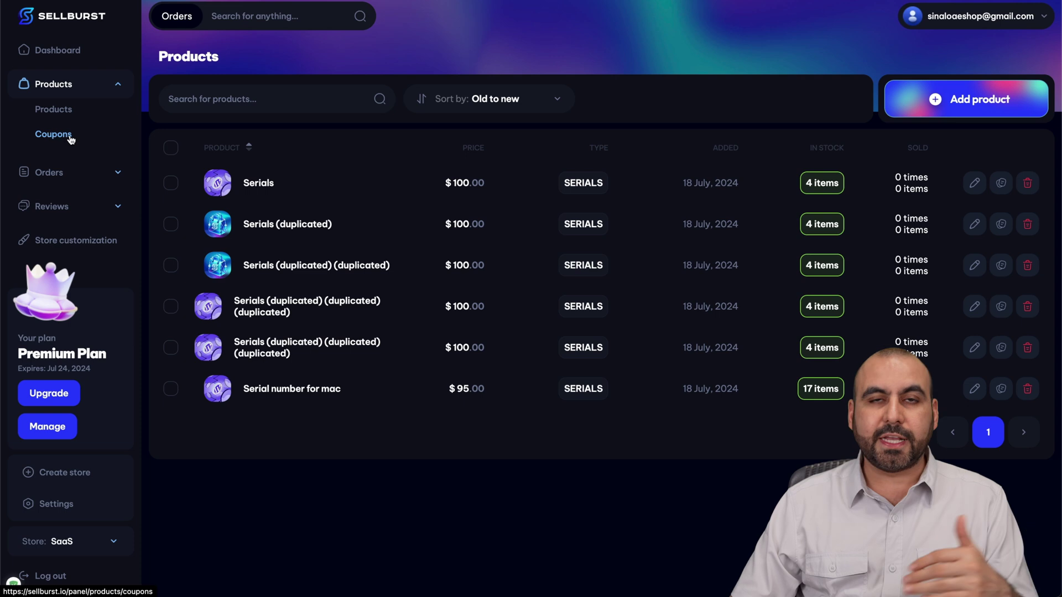
# Start a new coupon on the Coupons page with the code 'egergrd'
pyautogui.click(53, 134)
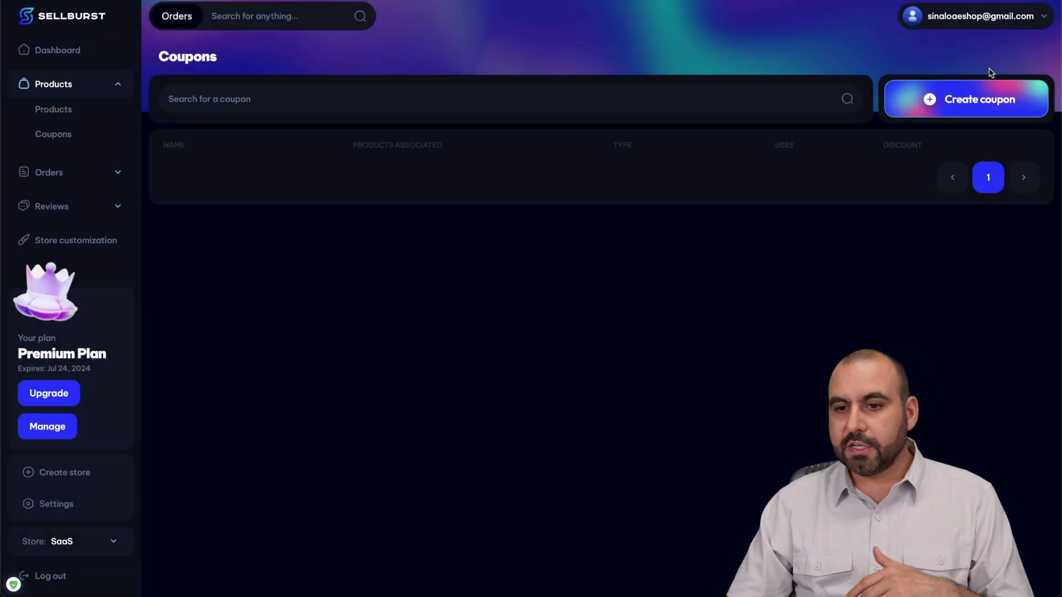
pyautogui.click(983, 110)
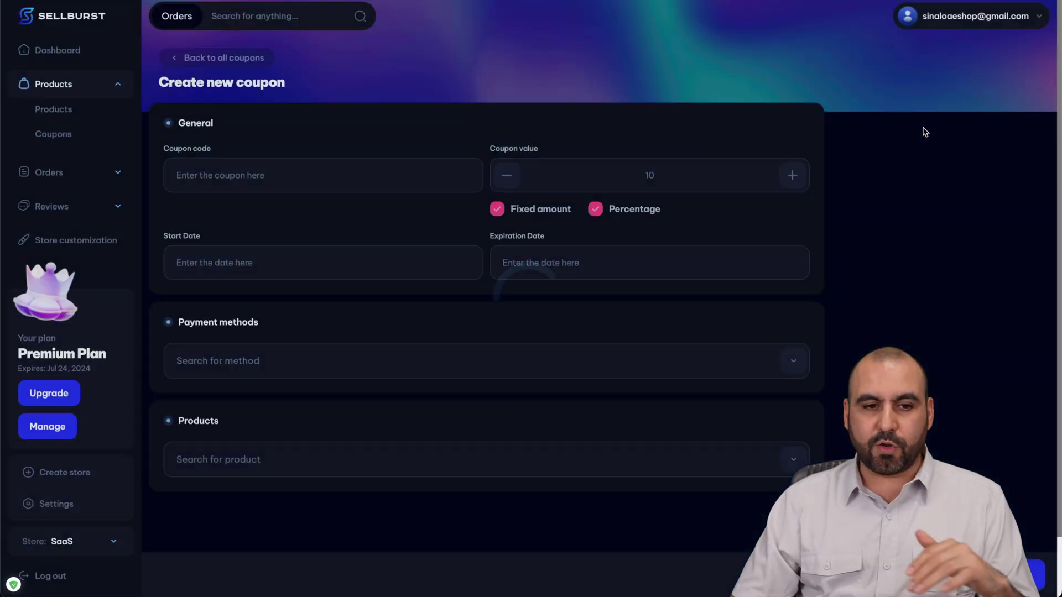
pyautogui.click(301, 180)
pyautogui.write('egergrd')
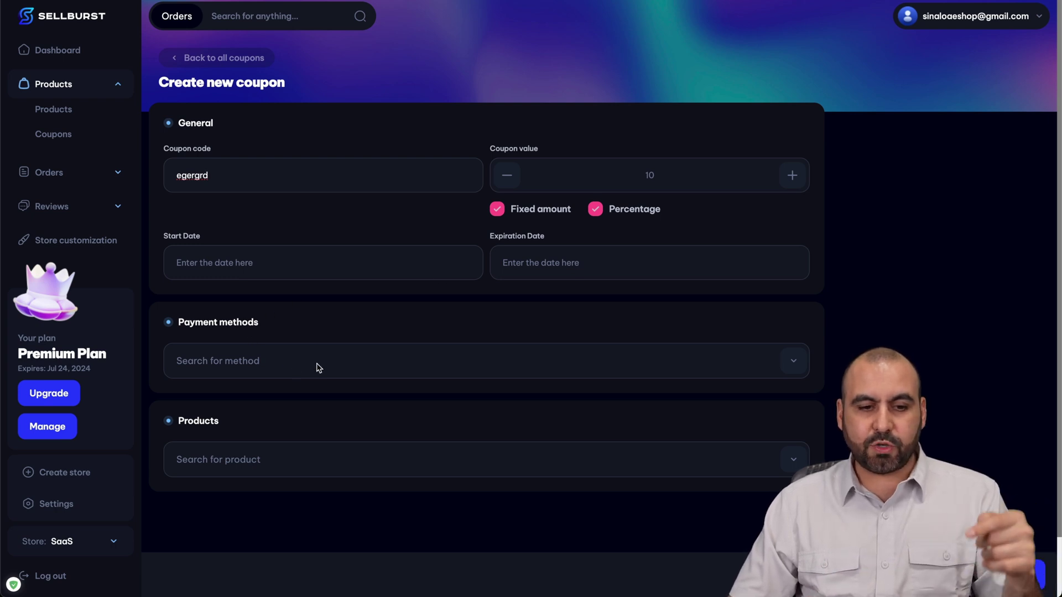
# Check the coupon's payment methods, then add Serials and Serials (duplicated) (duplicated) as products
pyautogui.click(339, 367)
pyautogui.click(346, 367)
pyautogui.scroll(-1, 347, 367)
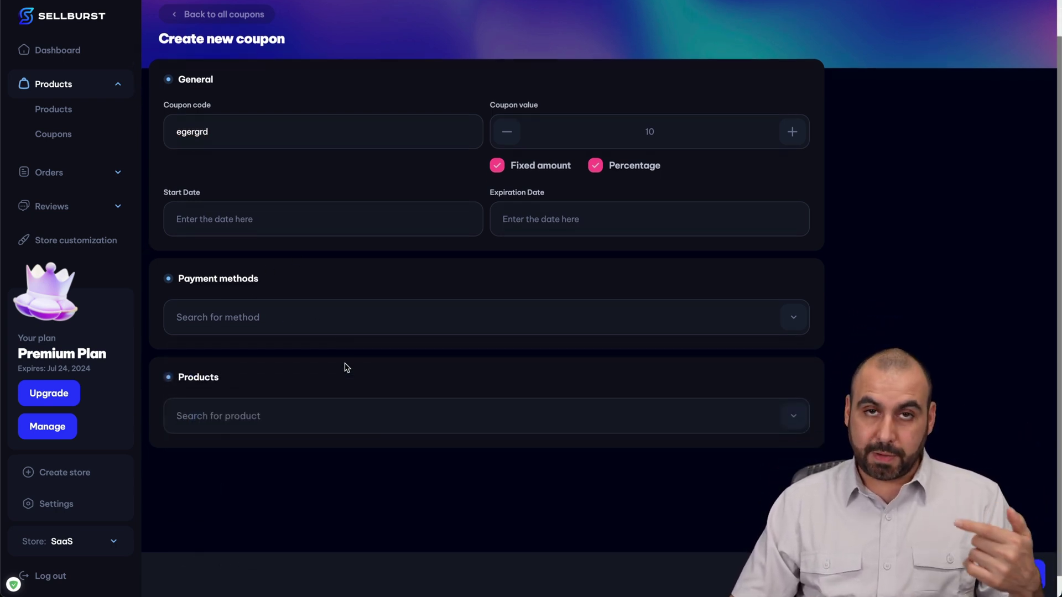
pyautogui.scroll(-1, 347, 368)
pyautogui.click(306, 388)
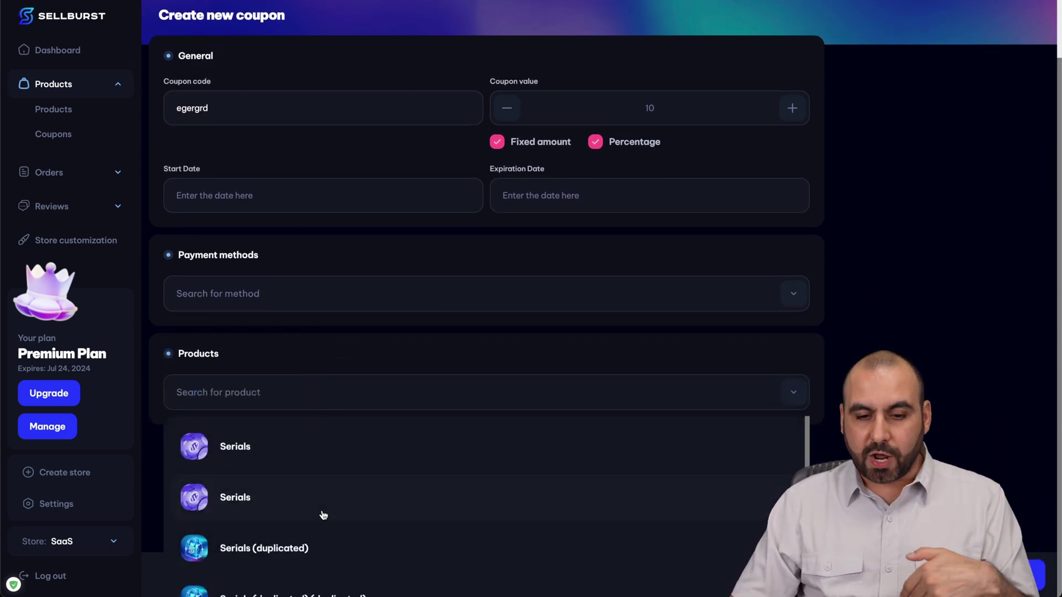
pyautogui.click(366, 469)
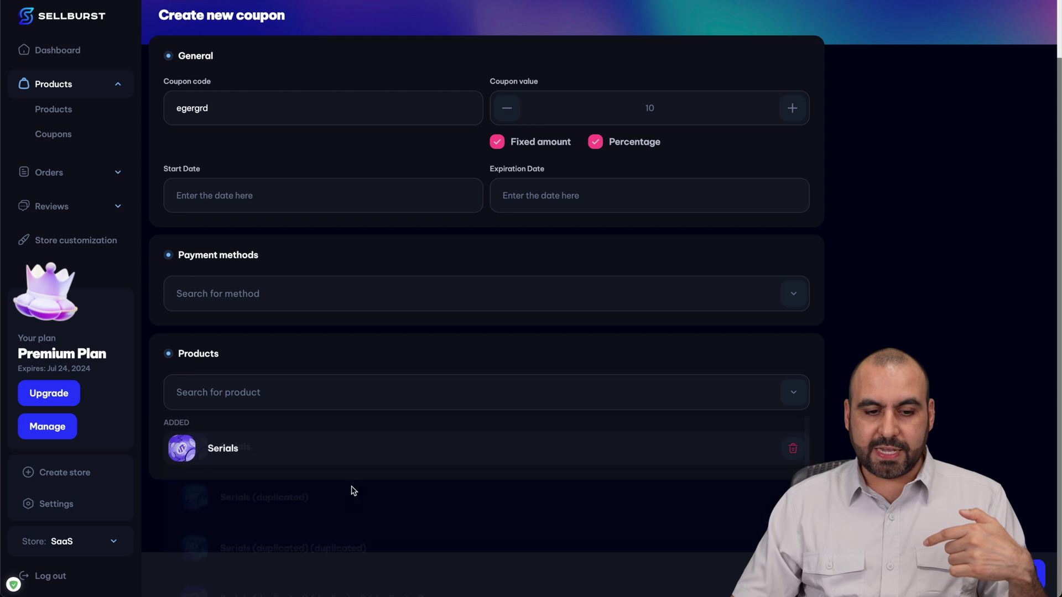
pyautogui.click(348, 401)
pyautogui.click(298, 498)
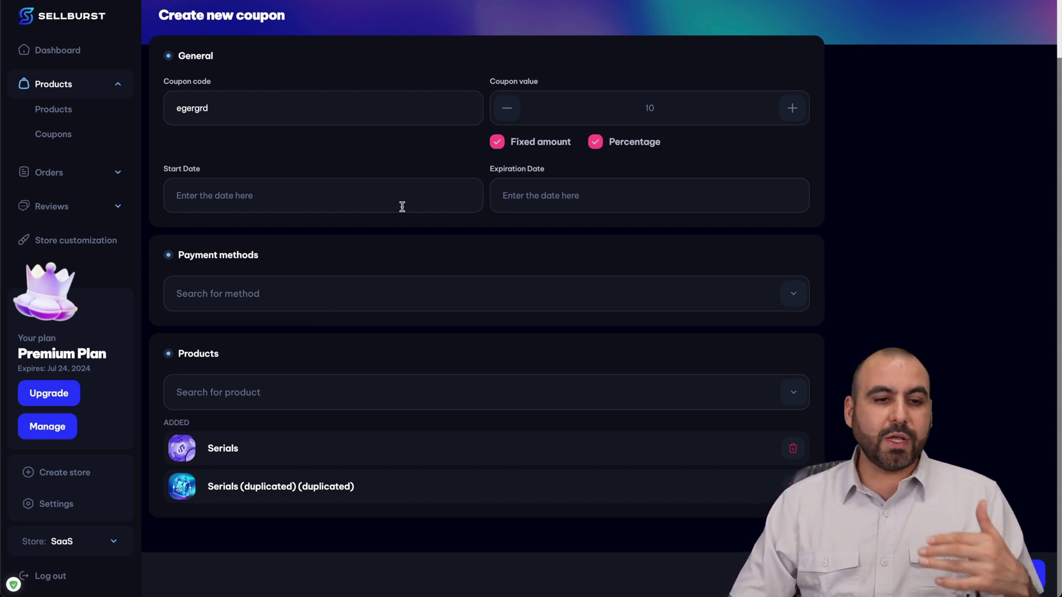
pyautogui.click(131, 175)
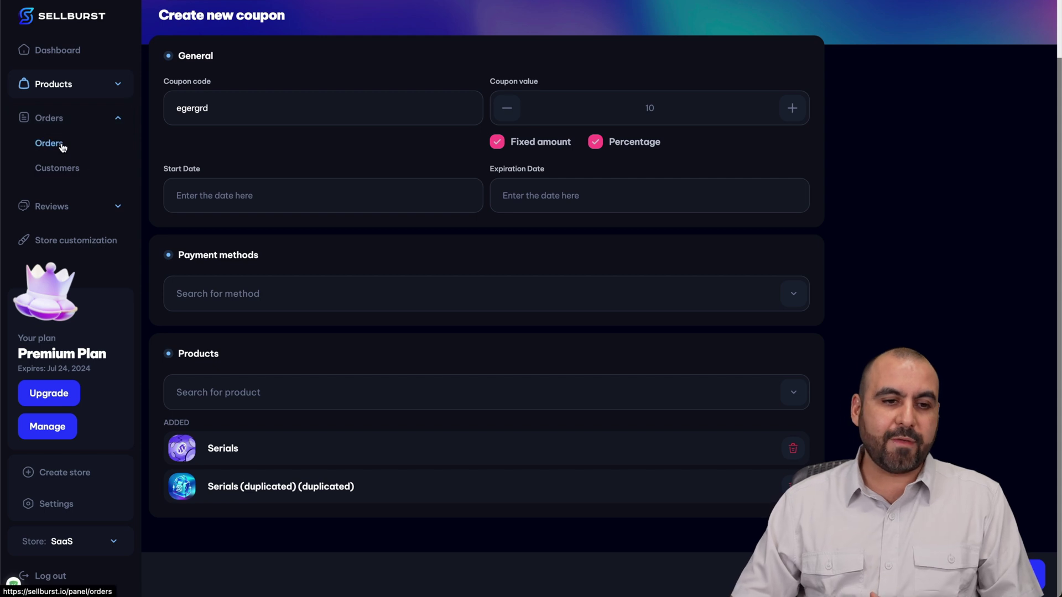
# View the empty Orders list and the Customers page reporting 0 customers
pyautogui.click(62, 145)
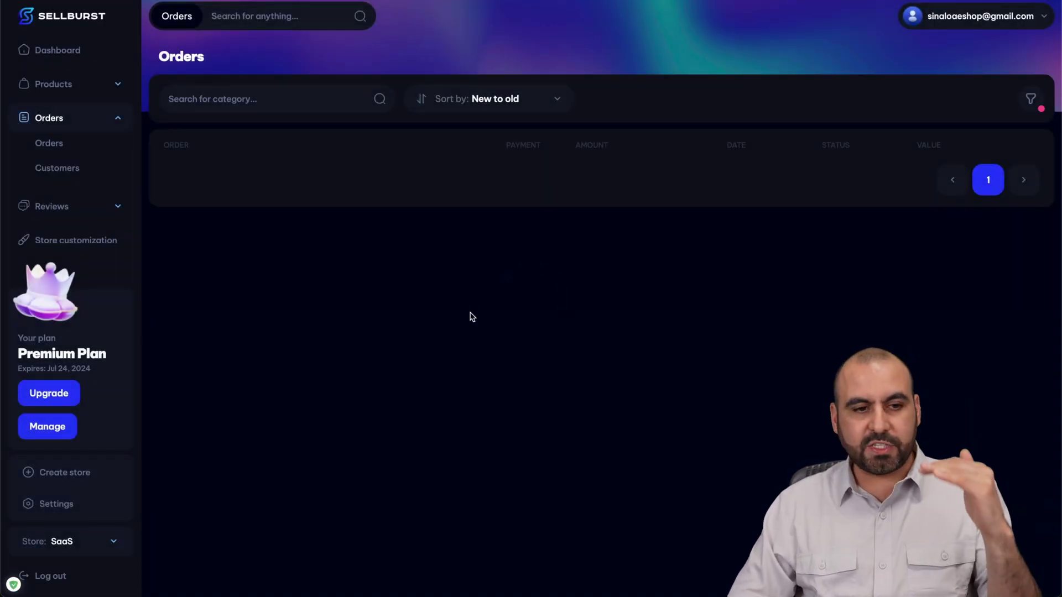
pyautogui.click(71, 175)
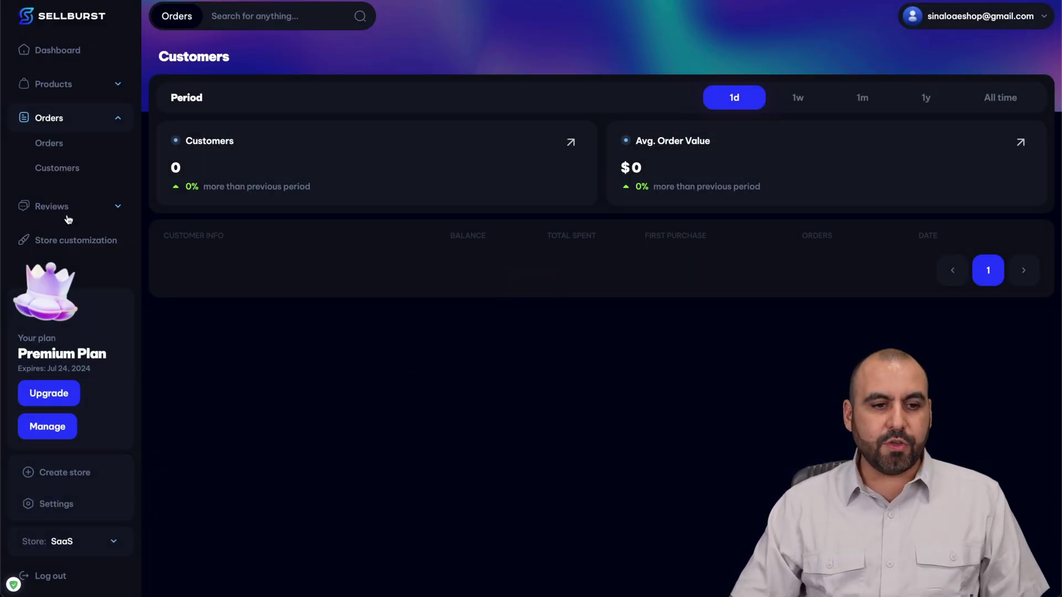
pyautogui.click(94, 209)
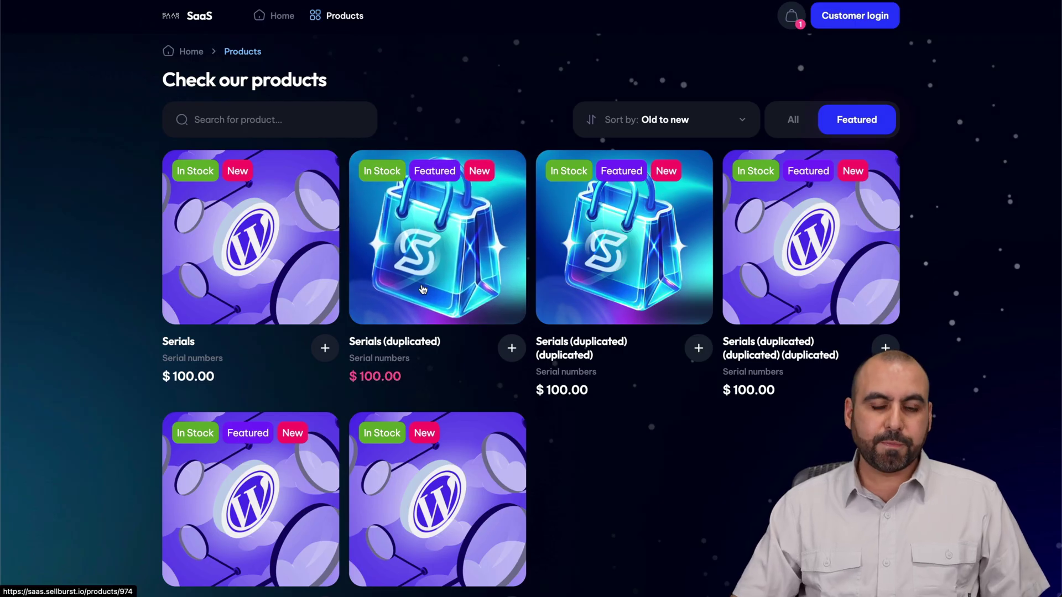
# Check the review count on the Serials (duplicated) storefront product page
pyautogui.click(423, 289)
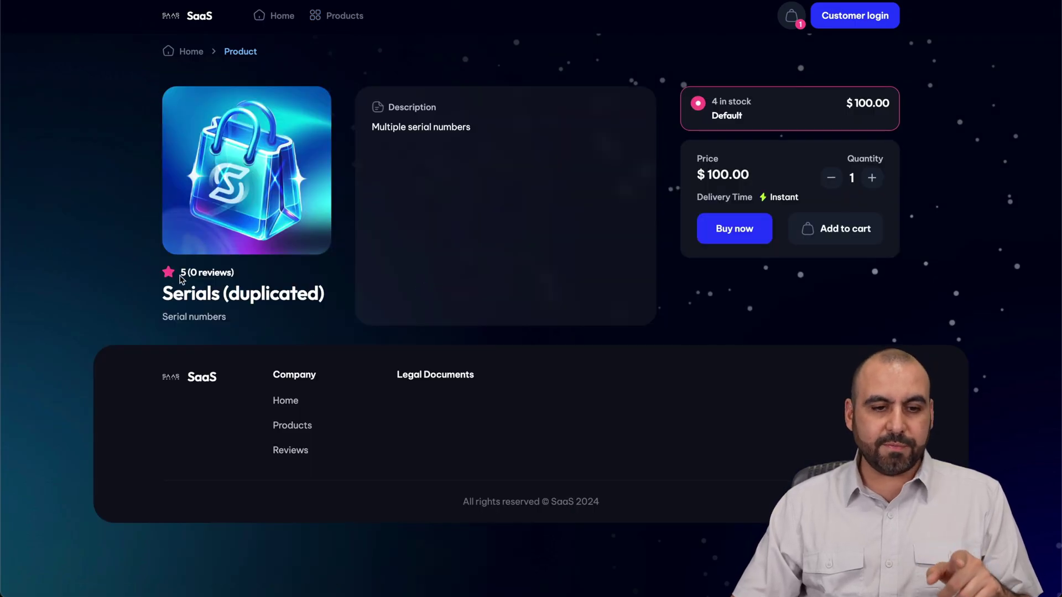
pyautogui.moveTo(188, 272); pyautogui.dragTo(254, 272)
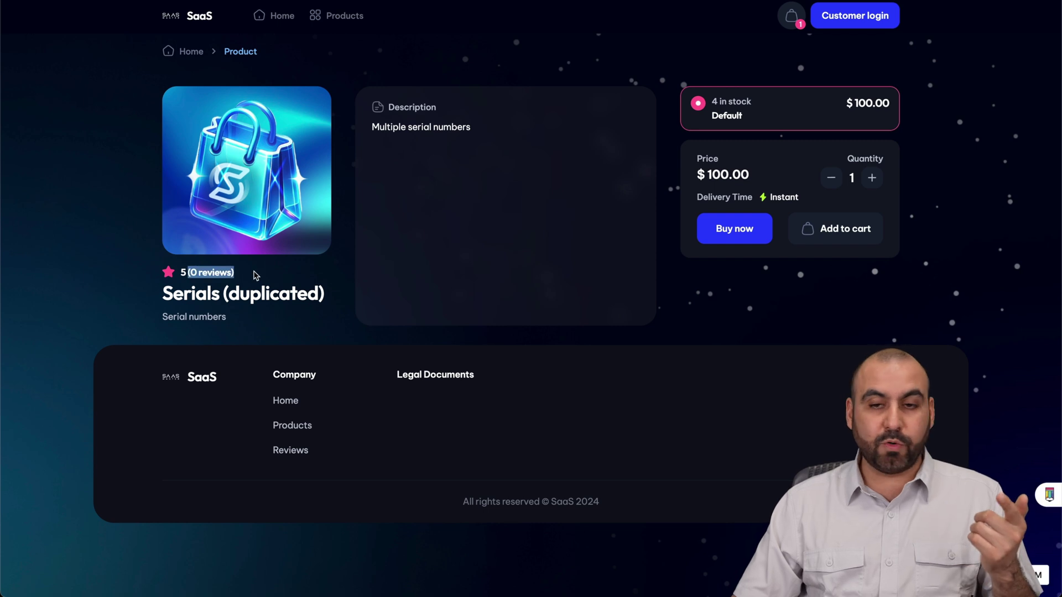
pyautogui.click(254, 272)
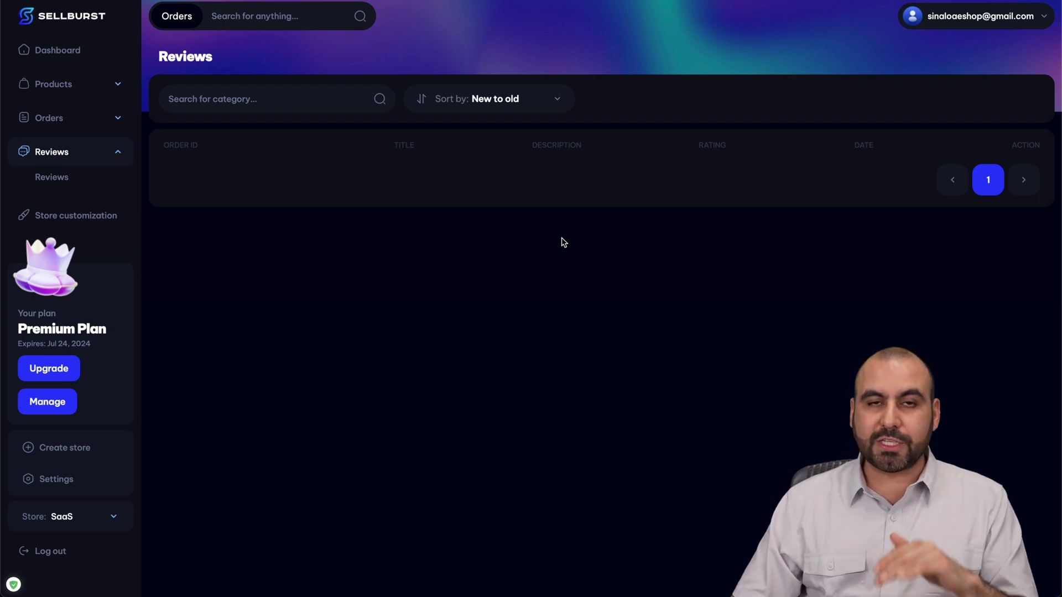
# Review the SaaS store dashboard: $0.00 revenue, 0 orders, 0 tickets, 36 visits from Mexico
pyautogui.click(55, 52)
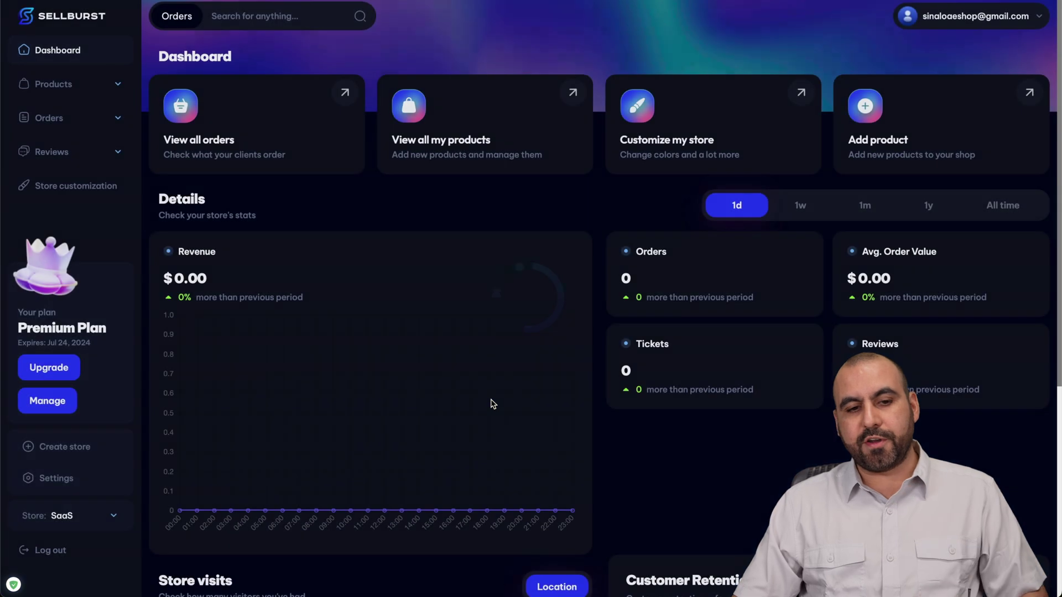
pyautogui.scroll(-1, 333, 215)
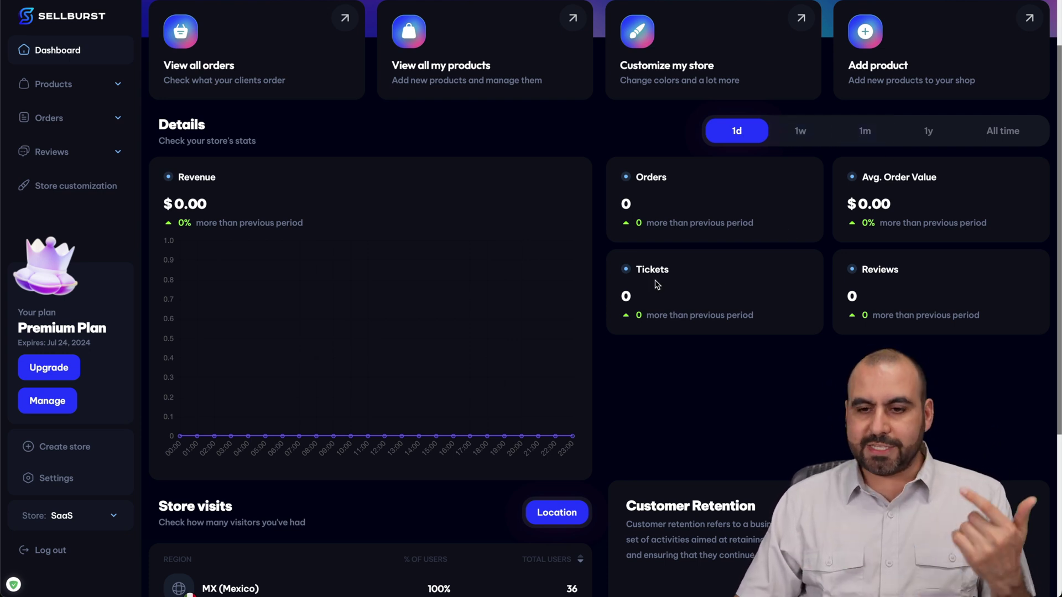
pyautogui.scroll(-5, 852, 297)
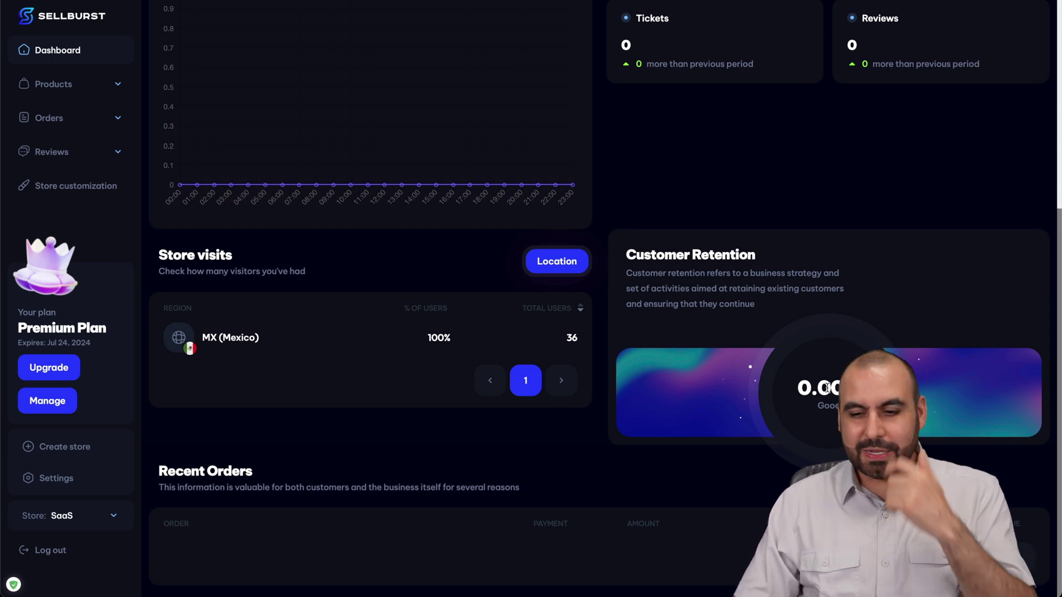
pyautogui.scroll(5, 826, 388)
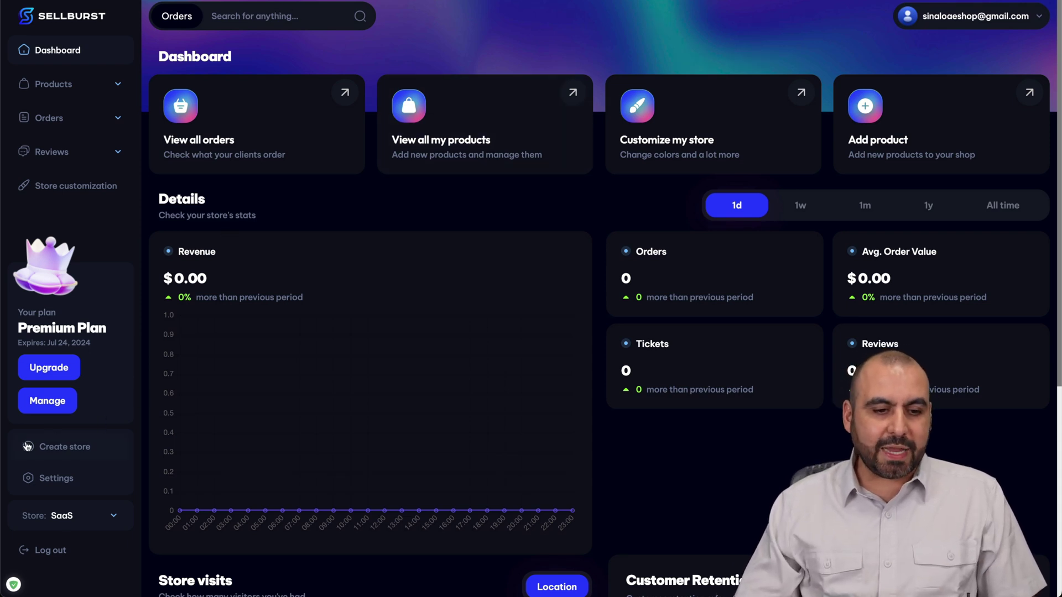
pyautogui.click(94, 517)
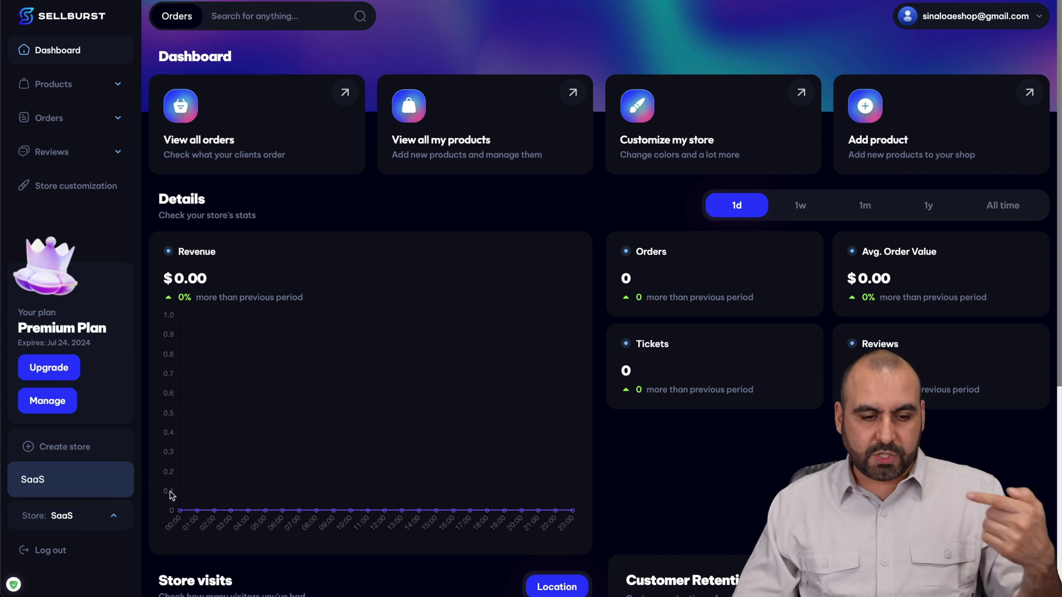
pyautogui.click(117, 517)
pyautogui.scroll(1, 305, 447)
pyautogui.scroll(-1, 306, 448)
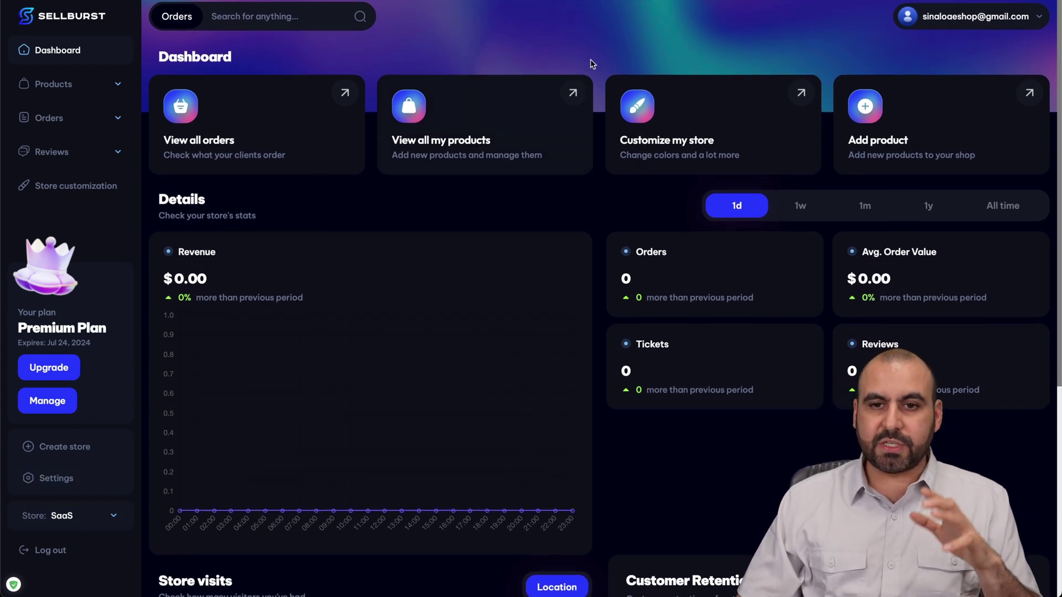